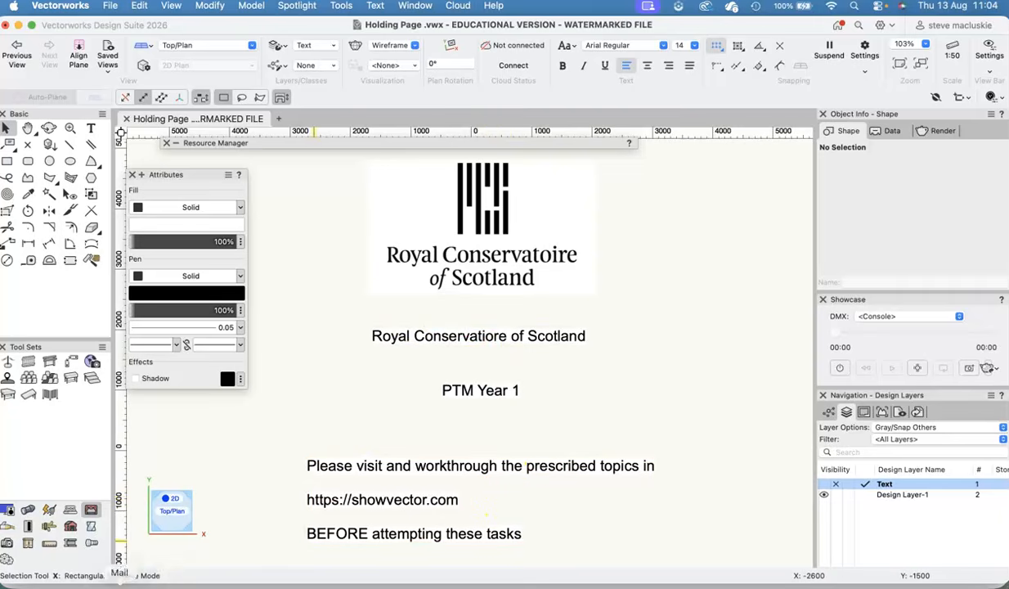
- Switch to Safari to look over the topic list on the showvector.com website, and return to Vectorworks
left_click(166, 582)
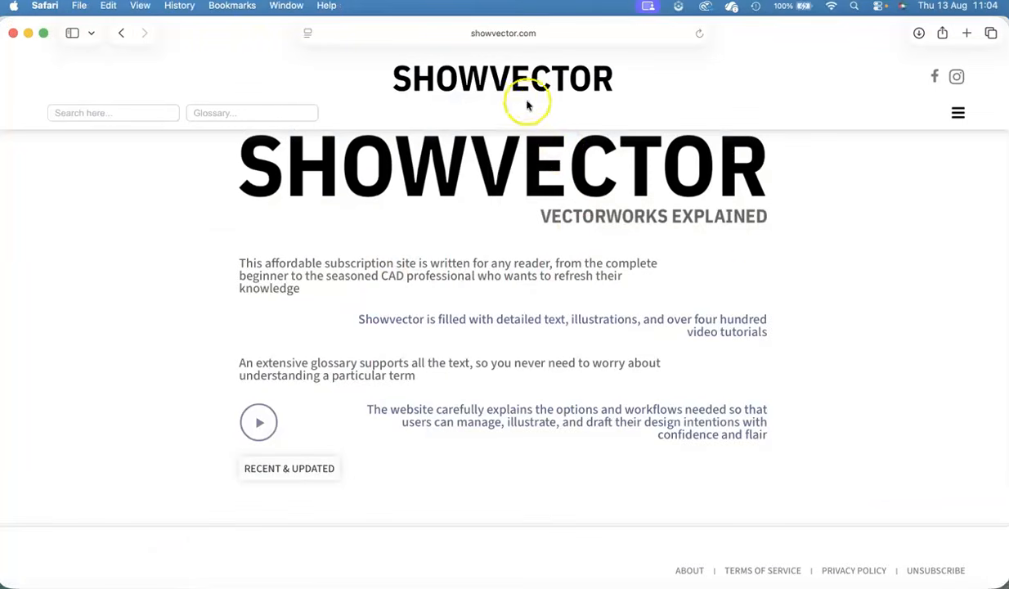
left_click(956, 113)
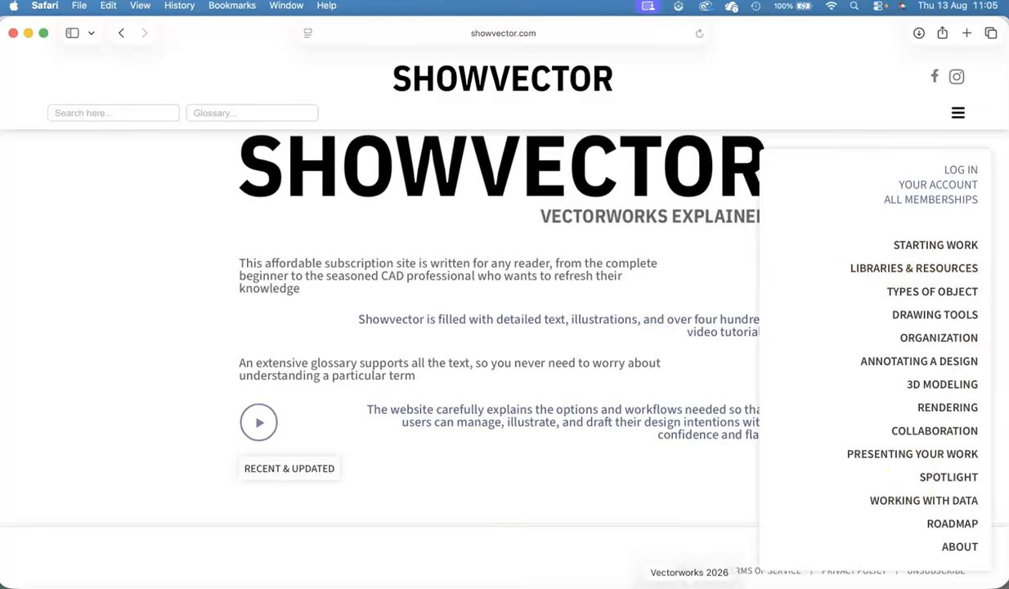
left_click(690, 583)
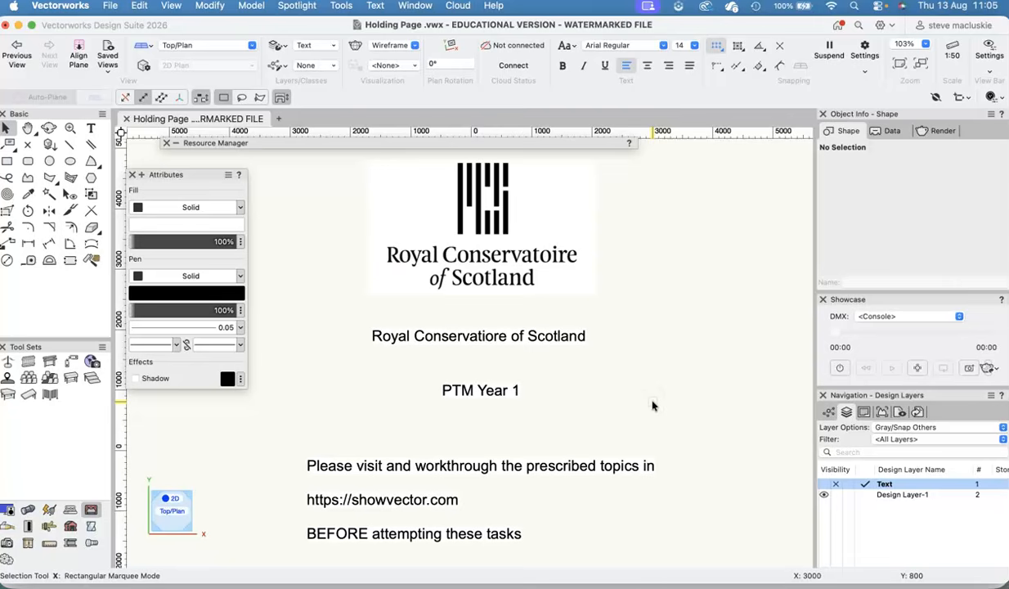
- Read the rest of the holding page's instructions and make Design Layer-1 the active design layer
left_click(27, 129)
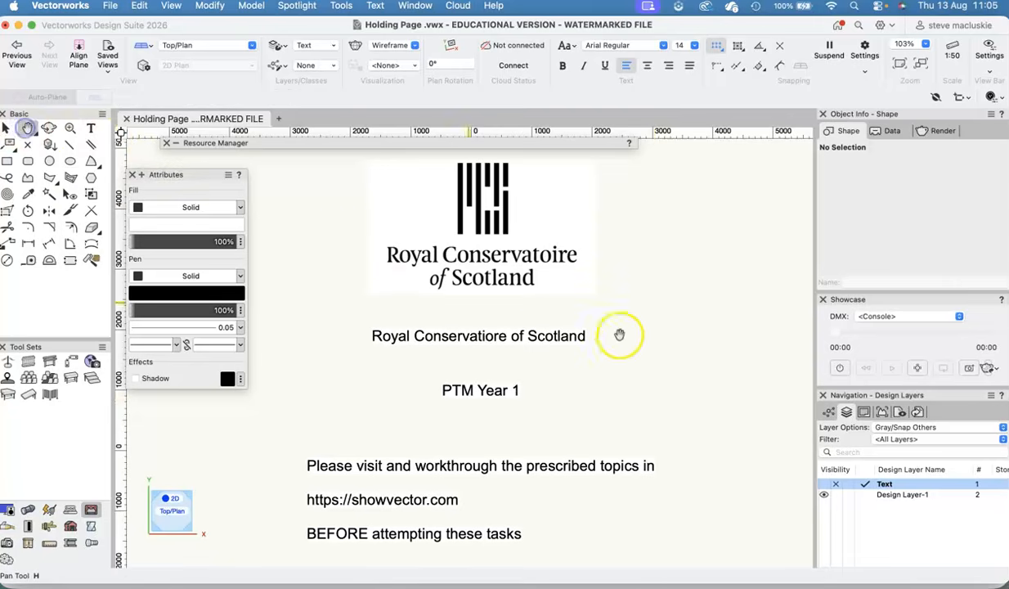
mouse_move(684, 382)
left_mouse_down()
mouse_move(691, 405)
mouse_move(685, 322)
left_mouse_up()
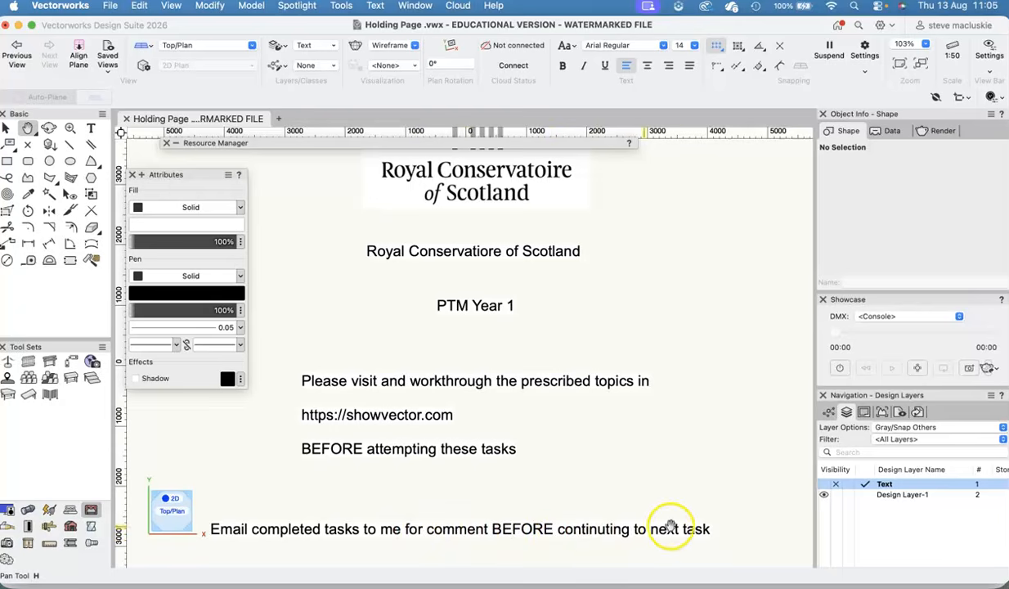
left_click(866, 495)
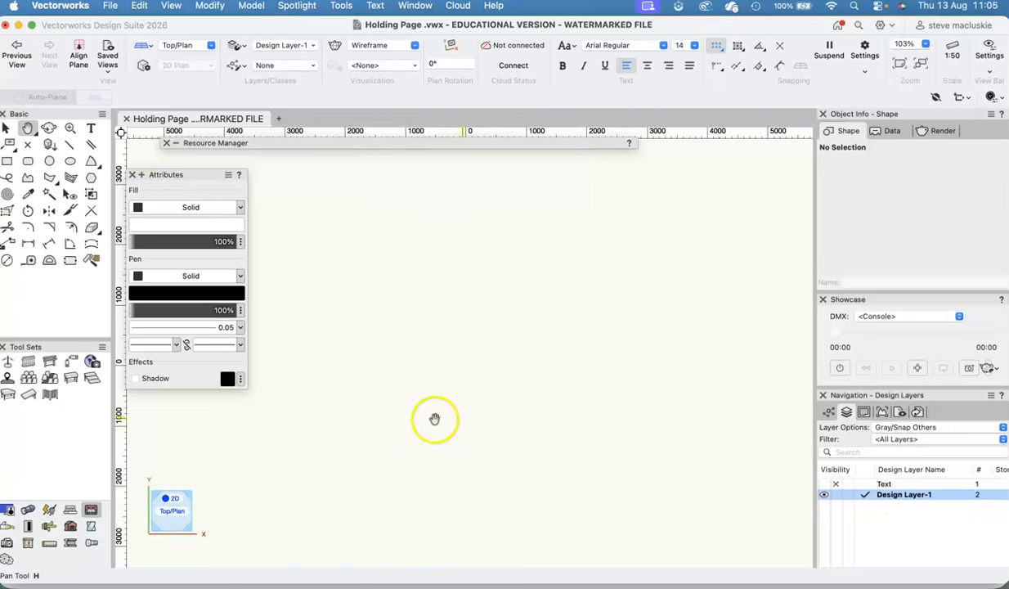
- Review the page count and printable area options in Page Setup, and close the dialog without saving changes
left_click(109, 6)
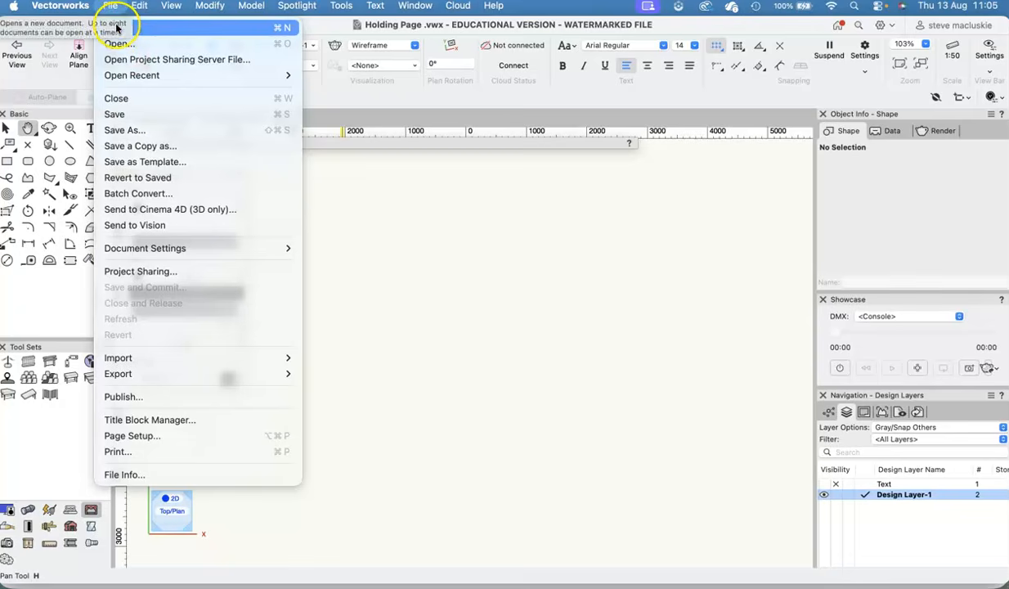
left_click(502, 345)
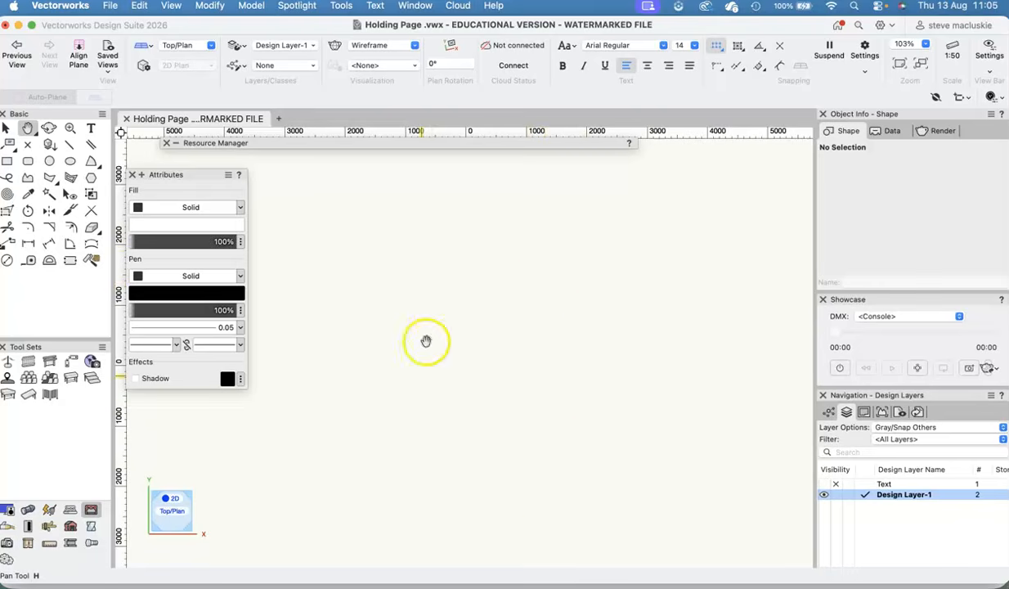
scroll(363, 287, "up", 1)
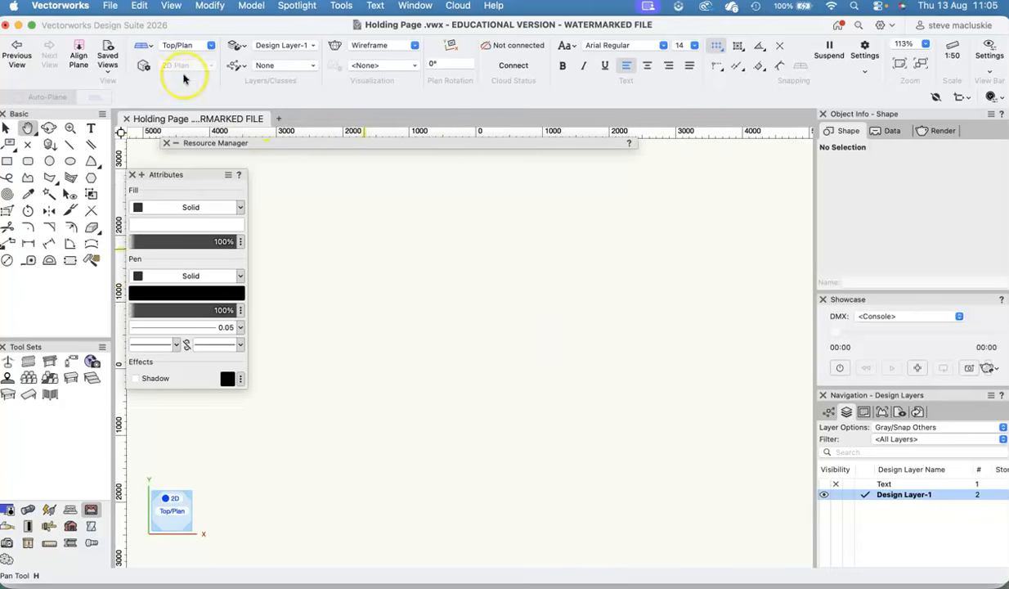
left_click(113, 6)
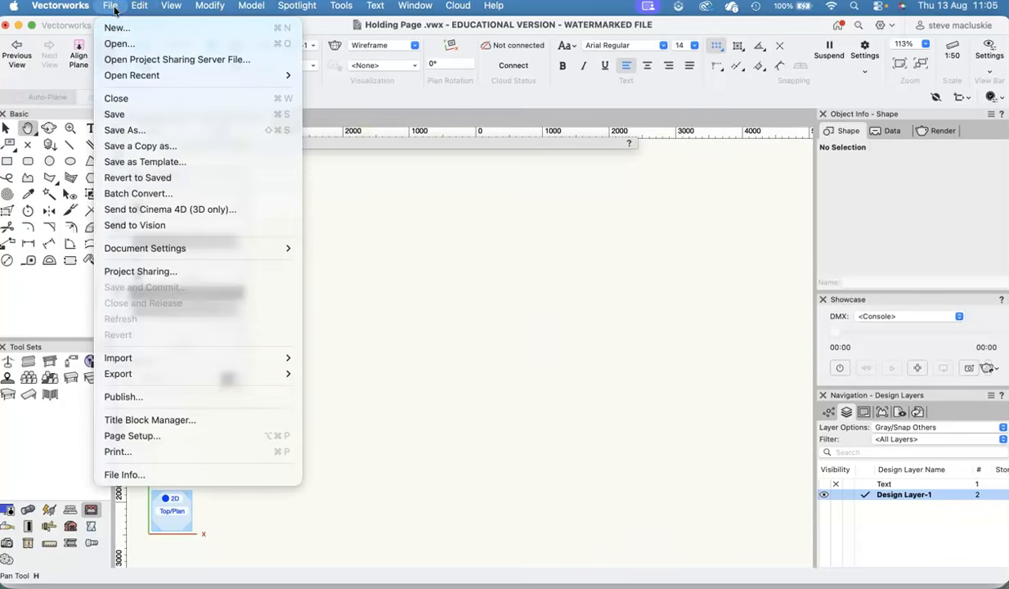
left_click(163, 435)
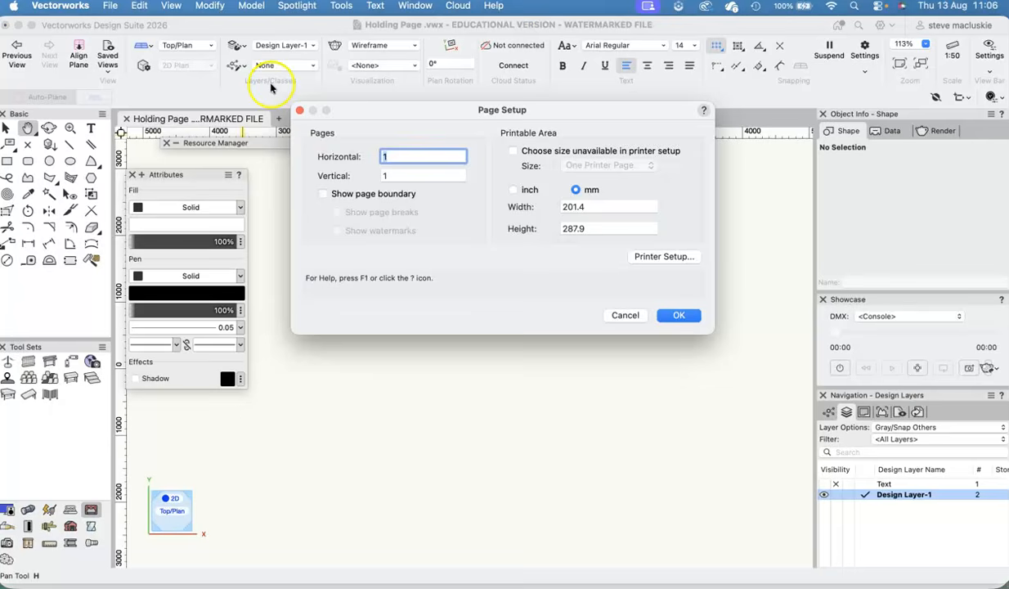
left_click(632, 316)
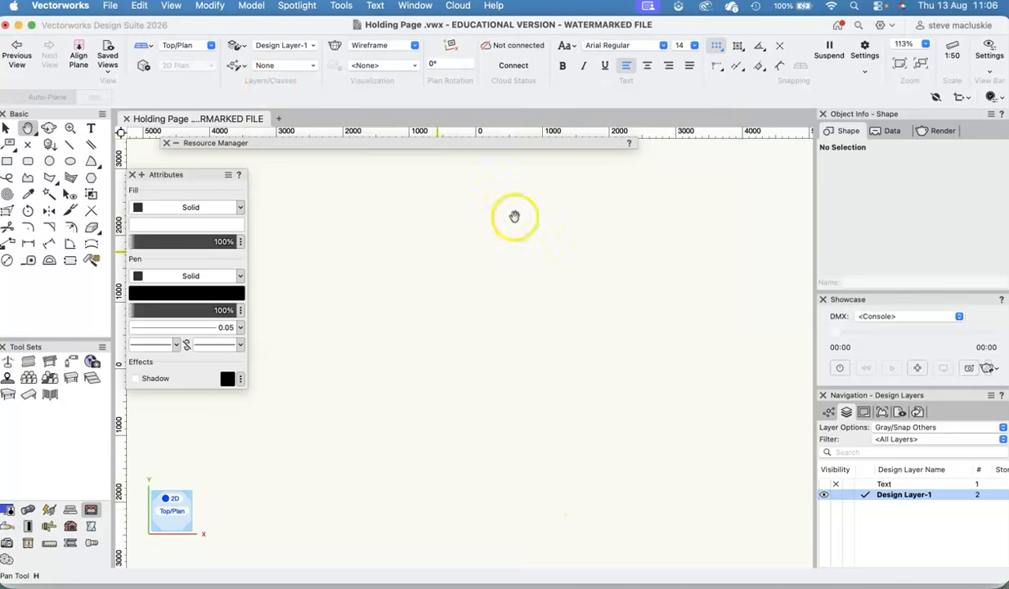
- Review the snap grid, reference grid and grid display options in the grid settings, and close them
left_click(716, 46)
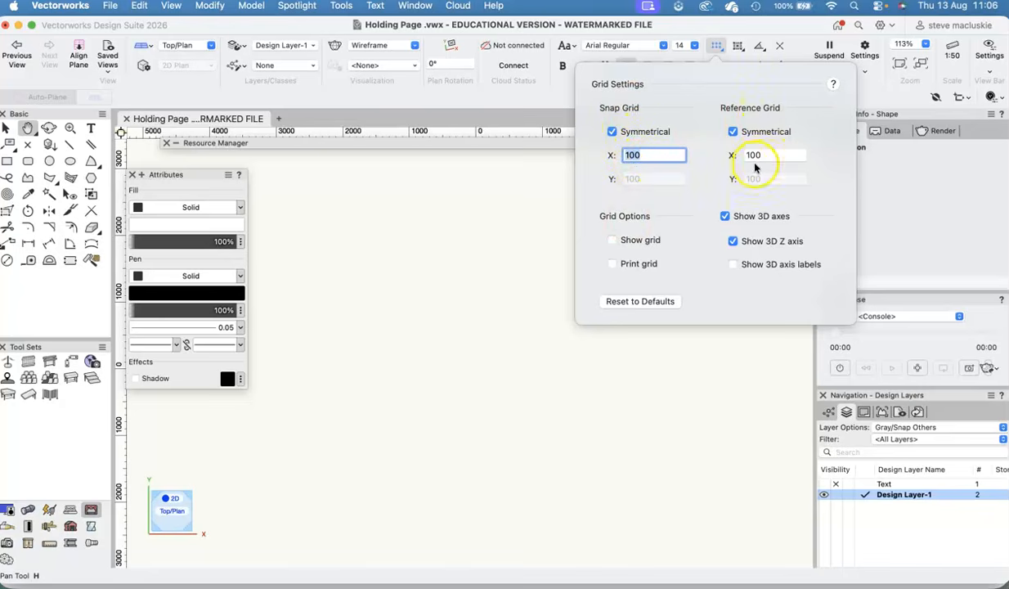
left_click(613, 241)
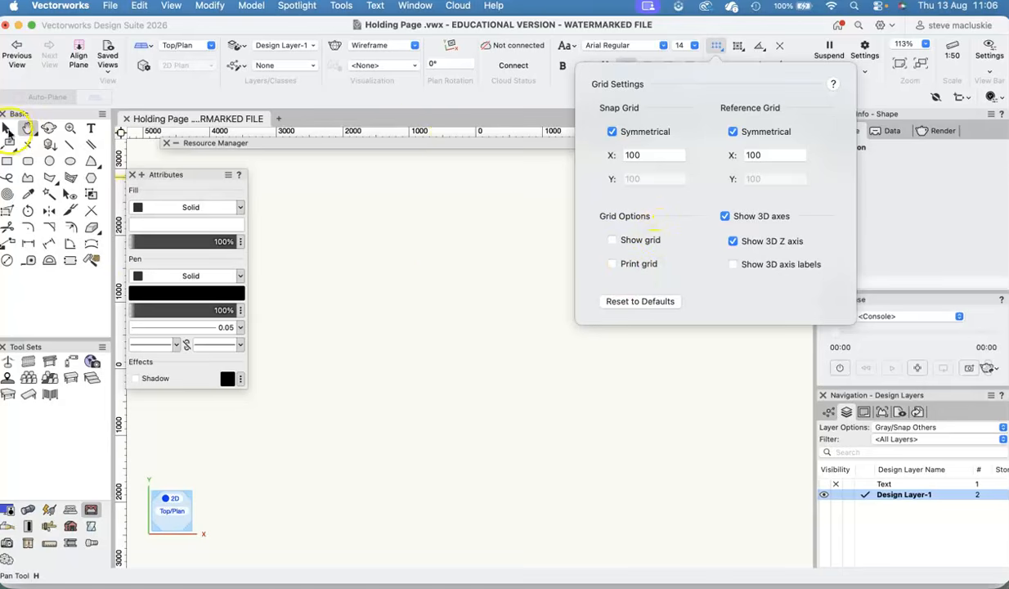
left_click(7, 128)
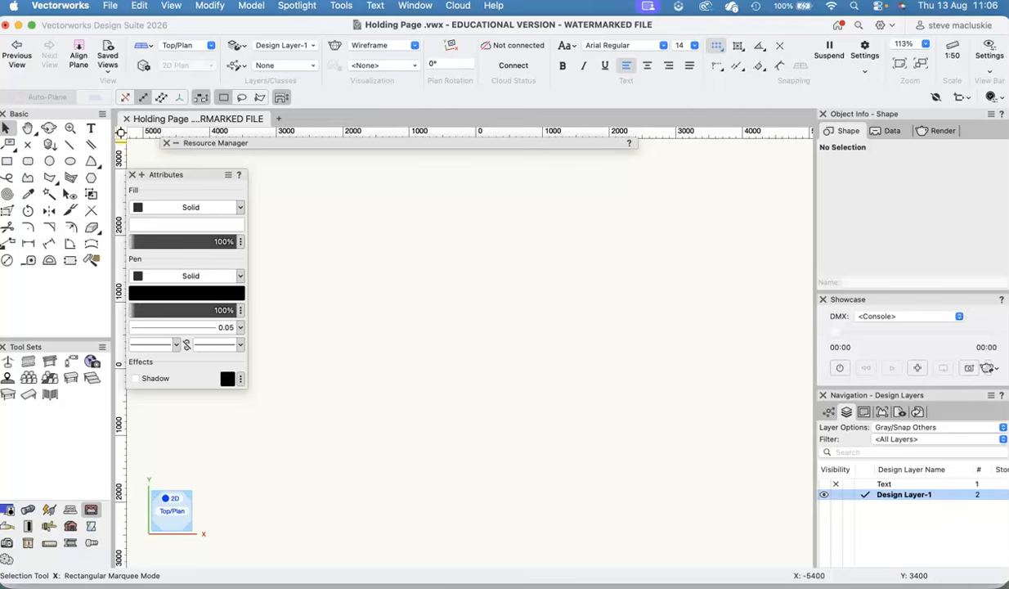
- Draw a closed corner-vertex polyline about 2500 mm wide and 3500 mm high, with a rectangular notch in each vertical side
left_click(27, 177)
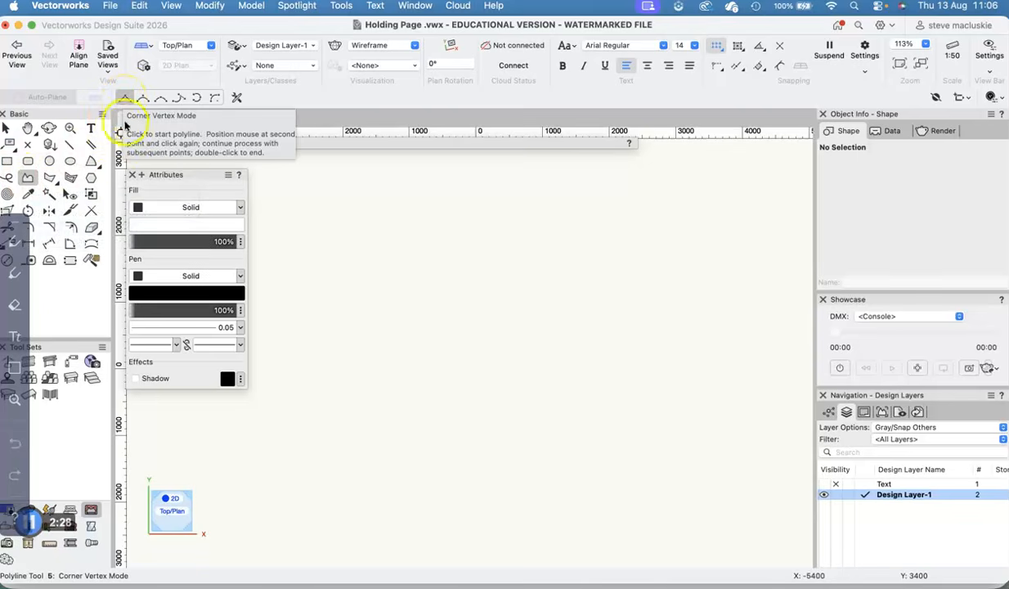
left_click(481, 241)
left_click(342, 241)
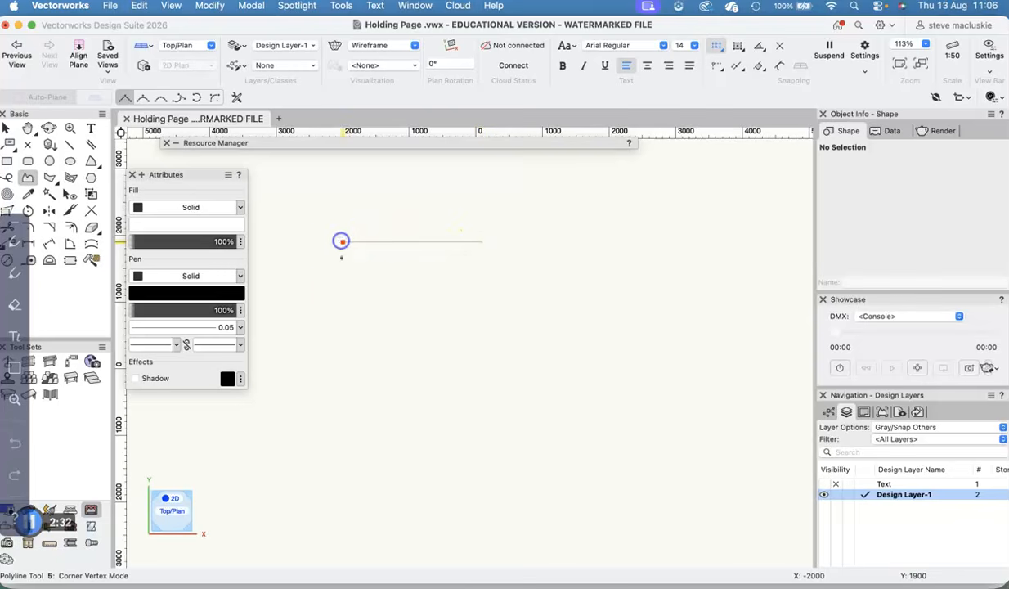
left_click(342, 328)
left_click(430, 328)
left_click(428, 386)
left_click(344, 388)
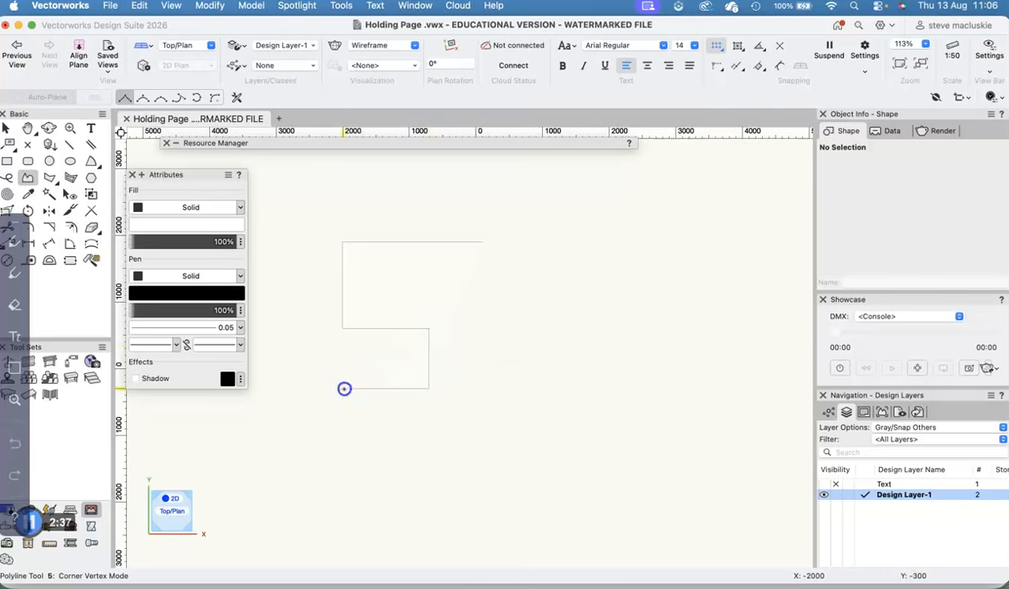
left_click(344, 475)
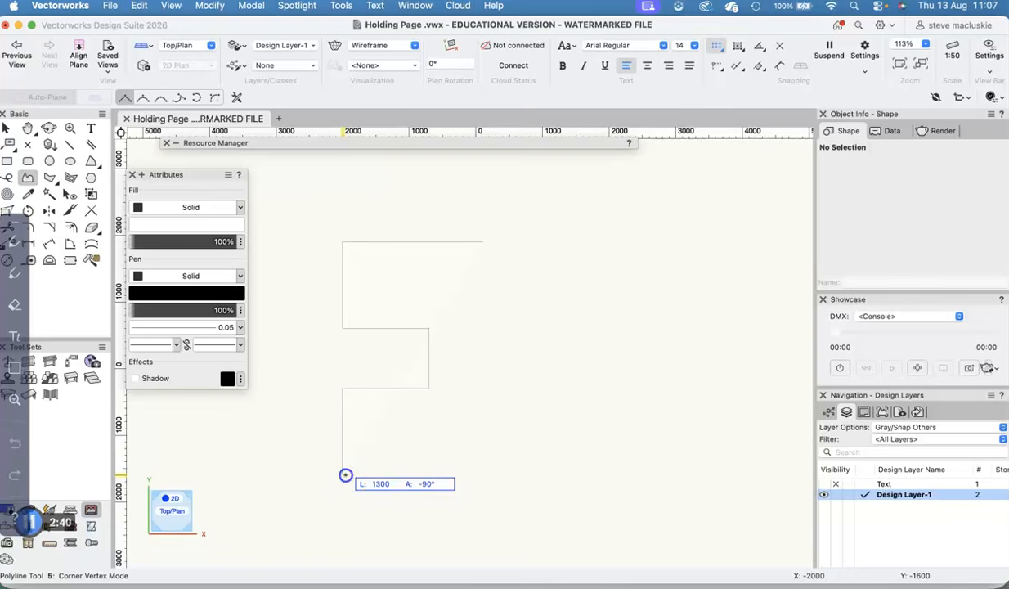
left_click(510, 474)
left_click(509, 301)
left_click(436, 301)
left_click(436, 275)
left_click(510, 275)
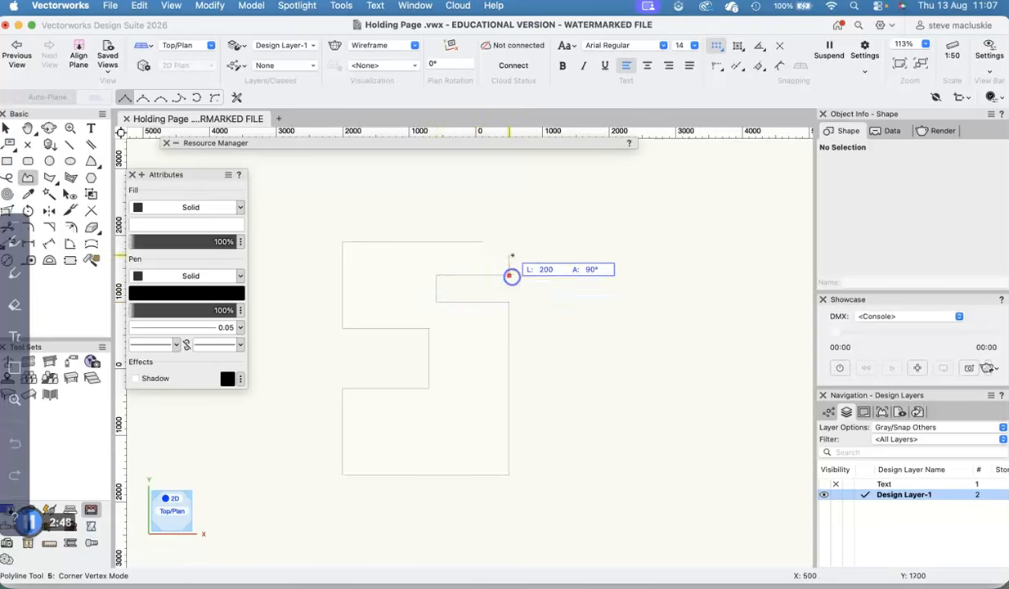
left_click(510, 242)
left_click(481, 242)
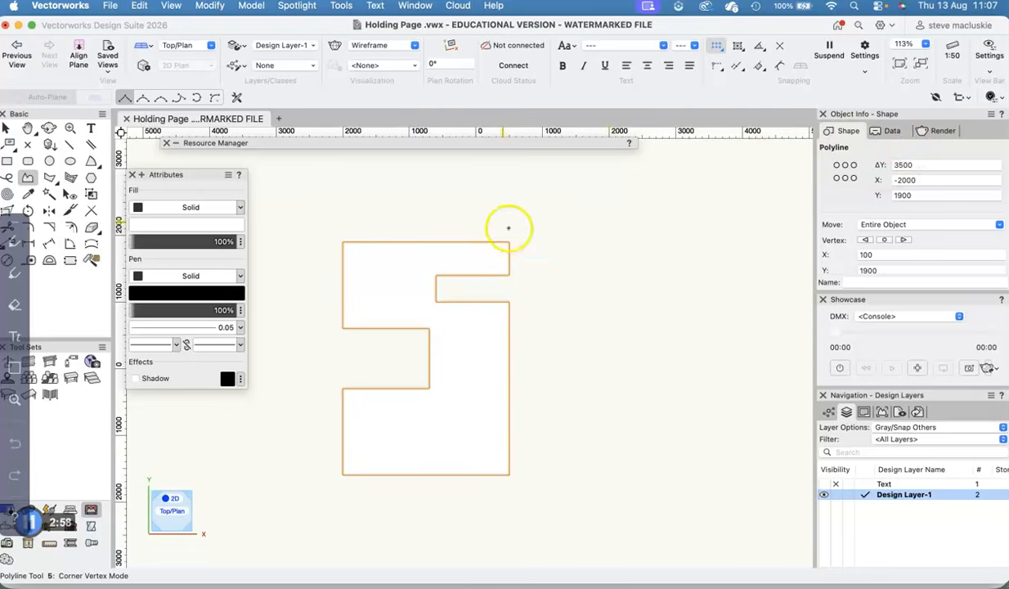
- Select the notched polyline and examine its shape properties, including vertices, perimeter and area
left_click(7, 128)
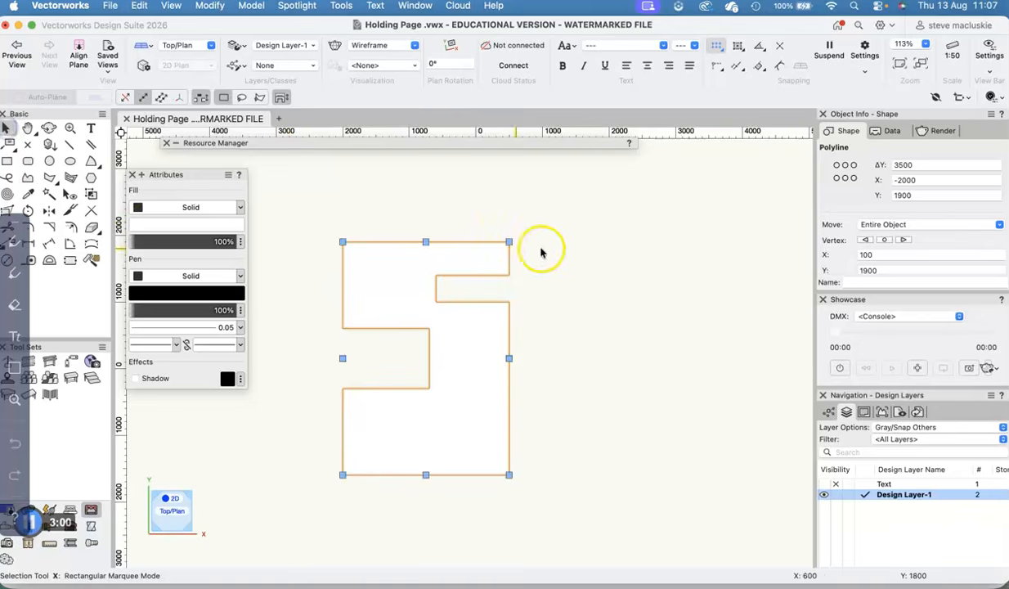
left_click(625, 238)
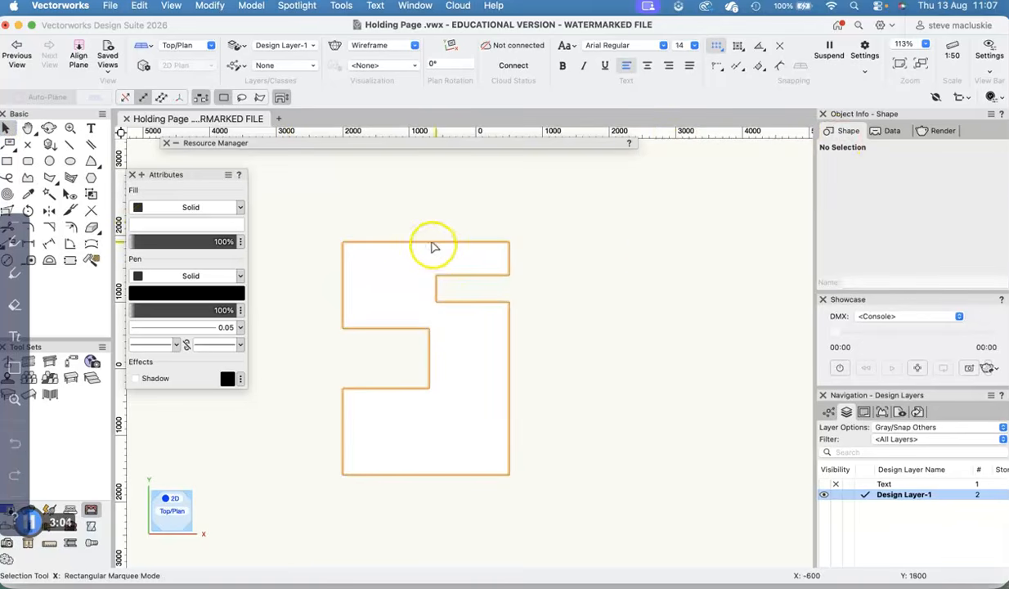
left_click(408, 278)
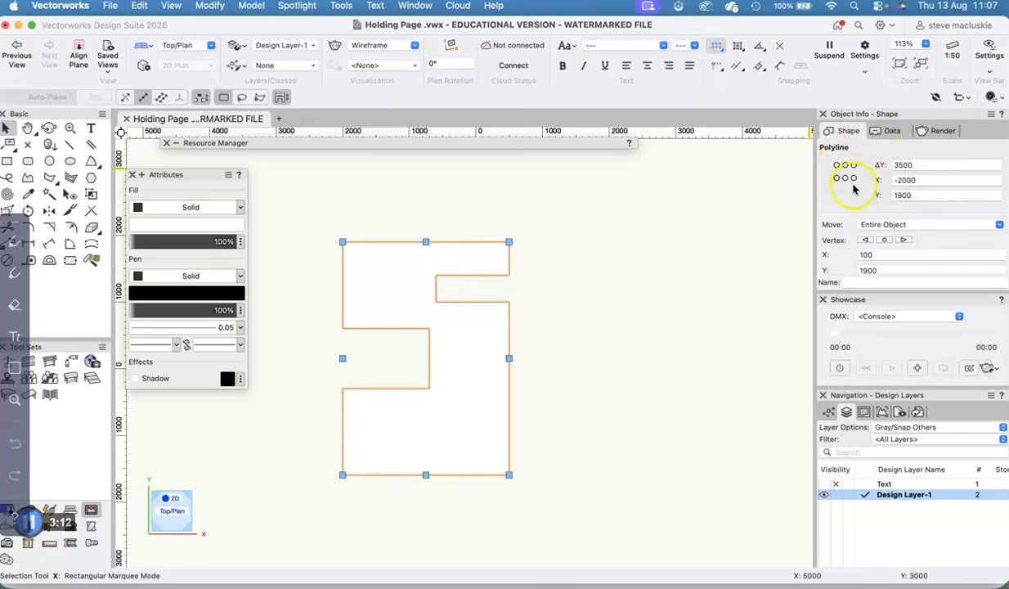
scroll(853, 189, "down", 4)
scroll(853, 190, "down", 3)
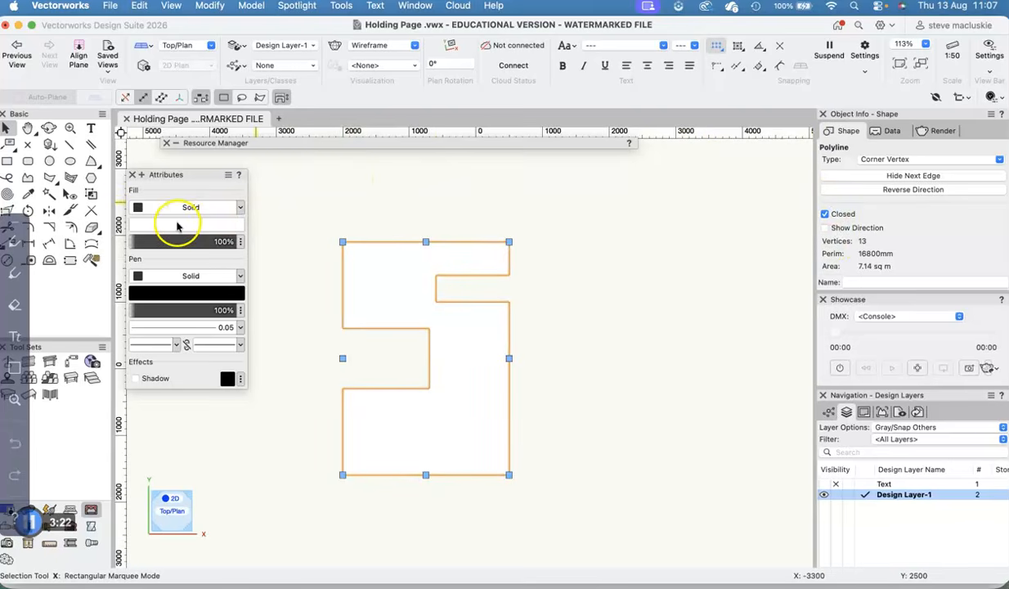
- Set the notched polyline's solid fill color to a light turquoise from the Classic Vectorworks Colors palette
left_click(399, 201)
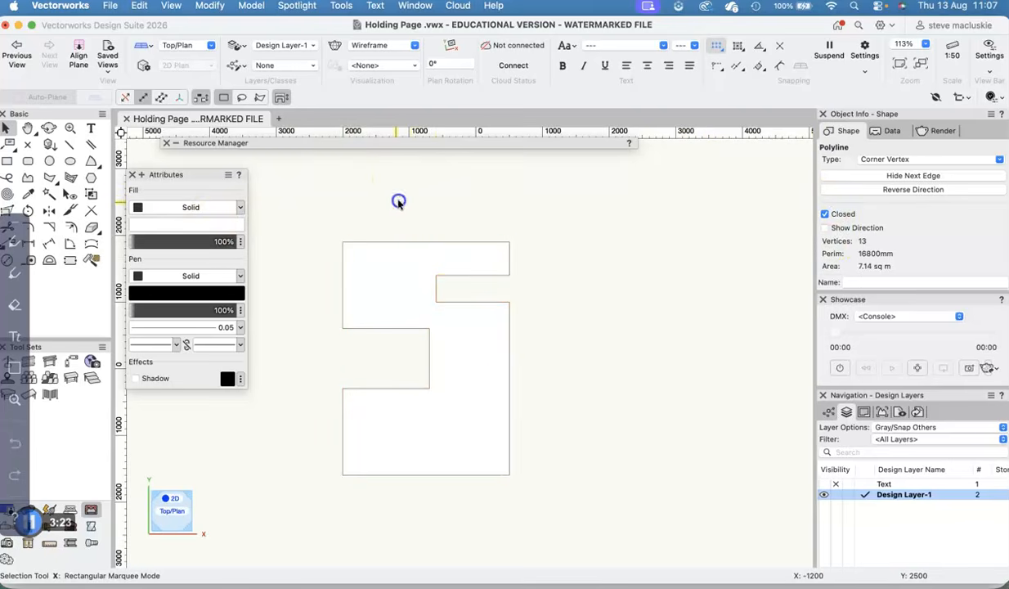
left_click(408, 254)
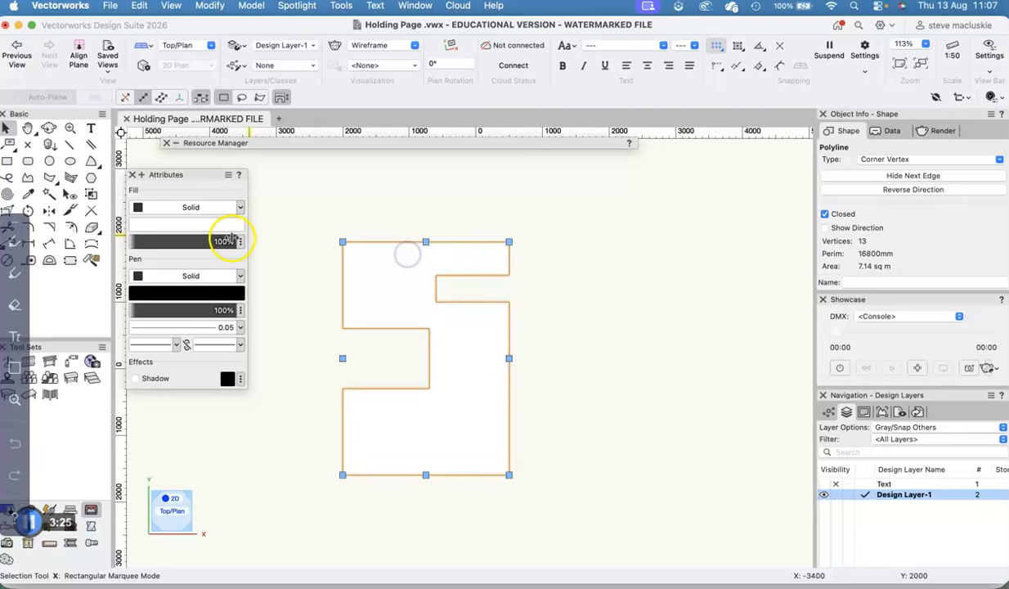
left_click(183, 224)
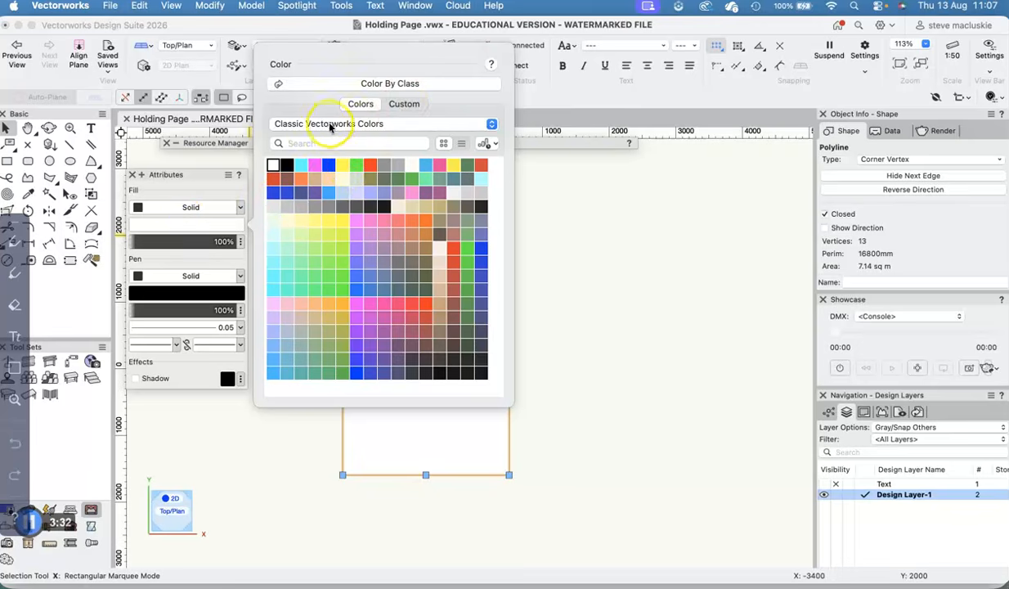
left_click(335, 124)
left_click(345, 110)
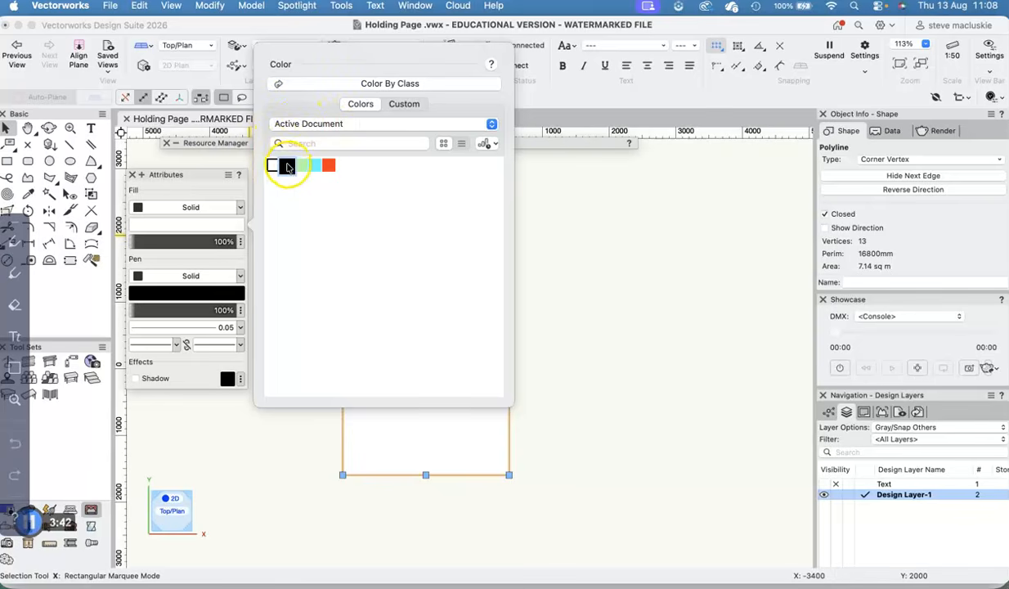
left_click(328, 125)
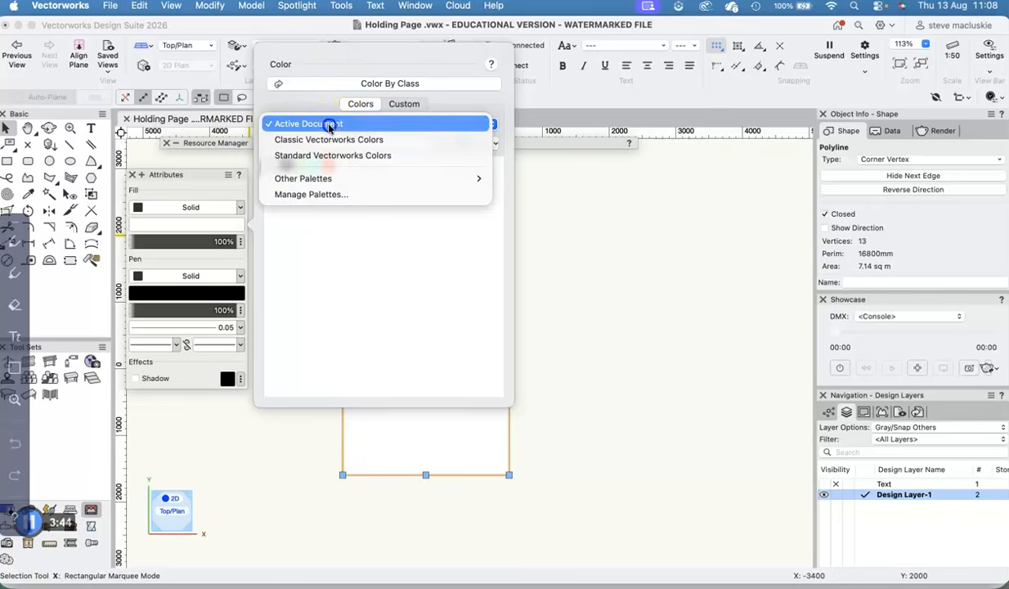
left_click(330, 141)
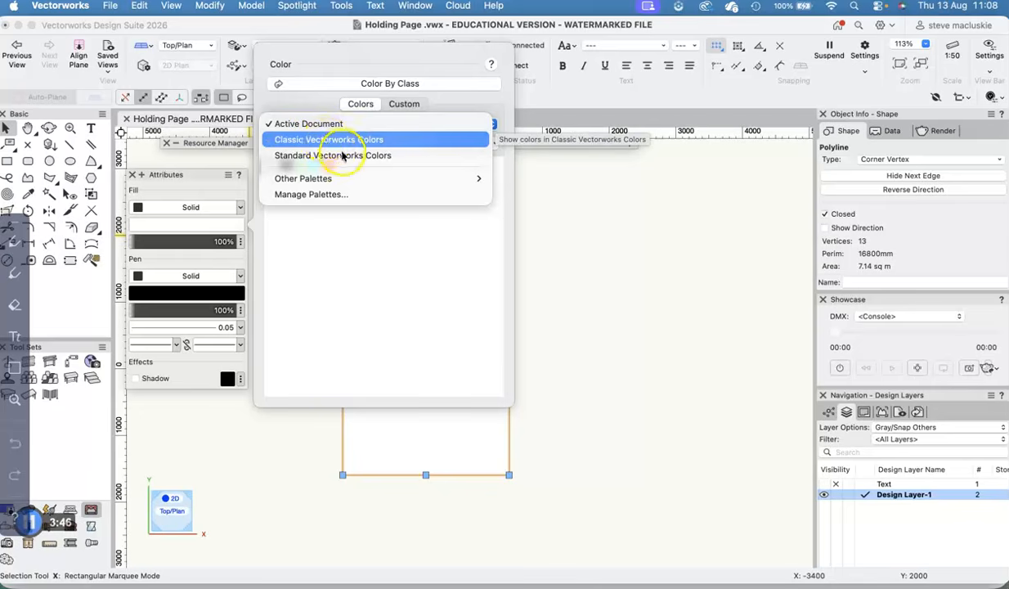
mouse_move(332, 180)
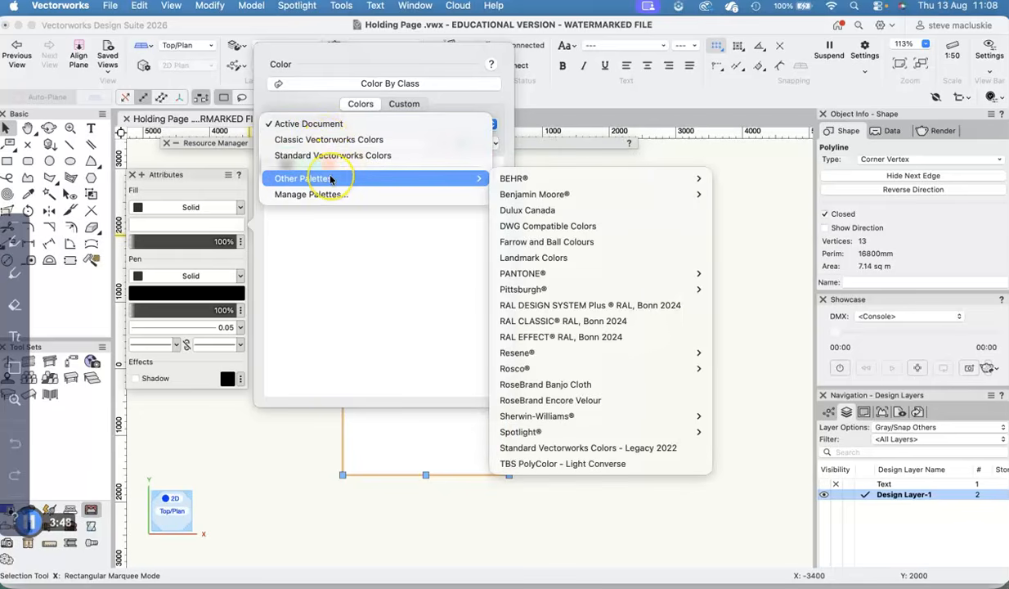
left_click(337, 140)
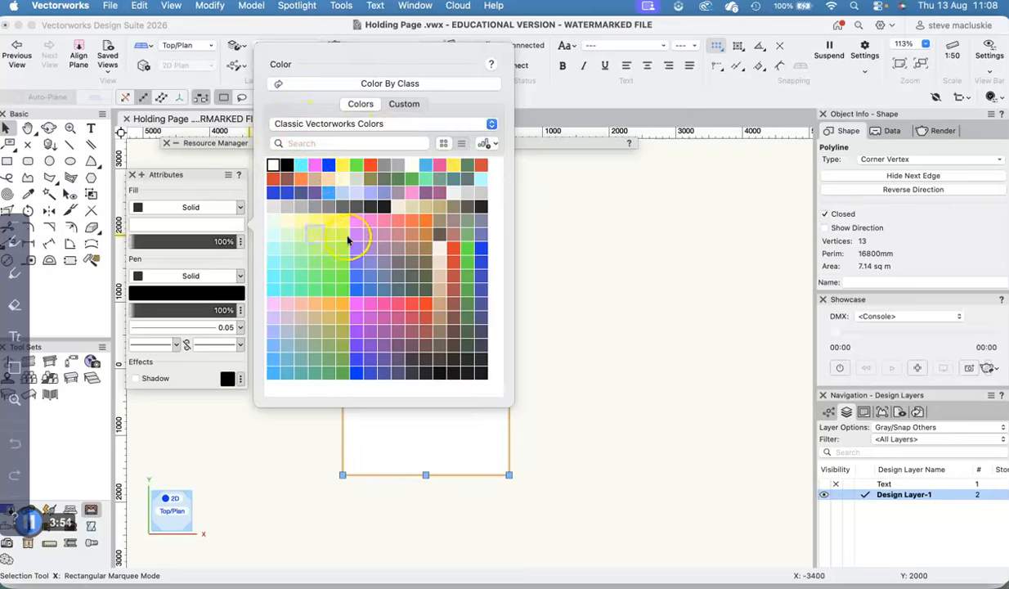
left_click(301, 269)
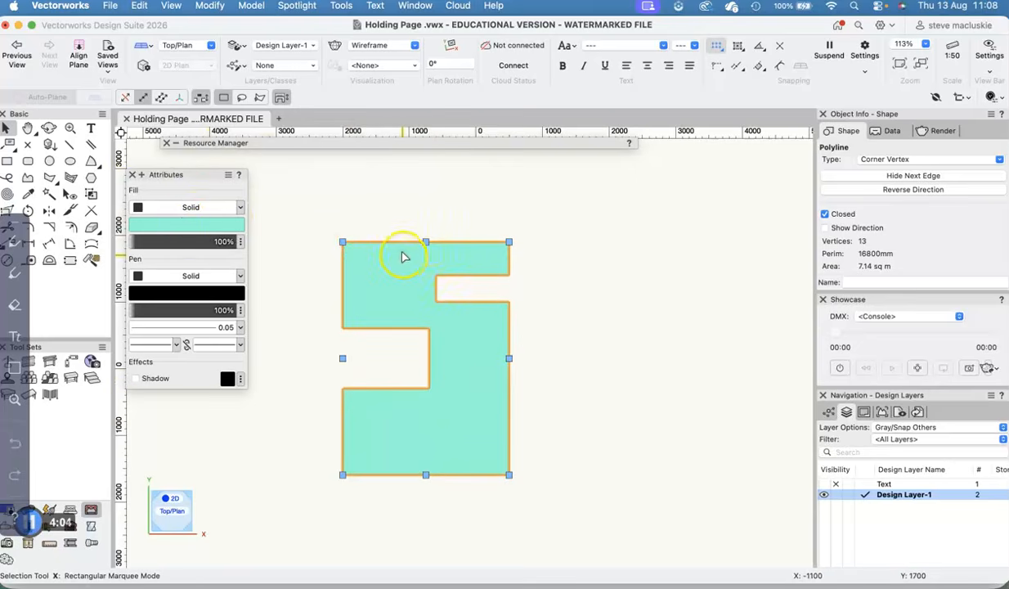
- Set the notched polyline's solid pen color to orange-red from the Classic Vectorworks Colors palette
left_click(186, 278)
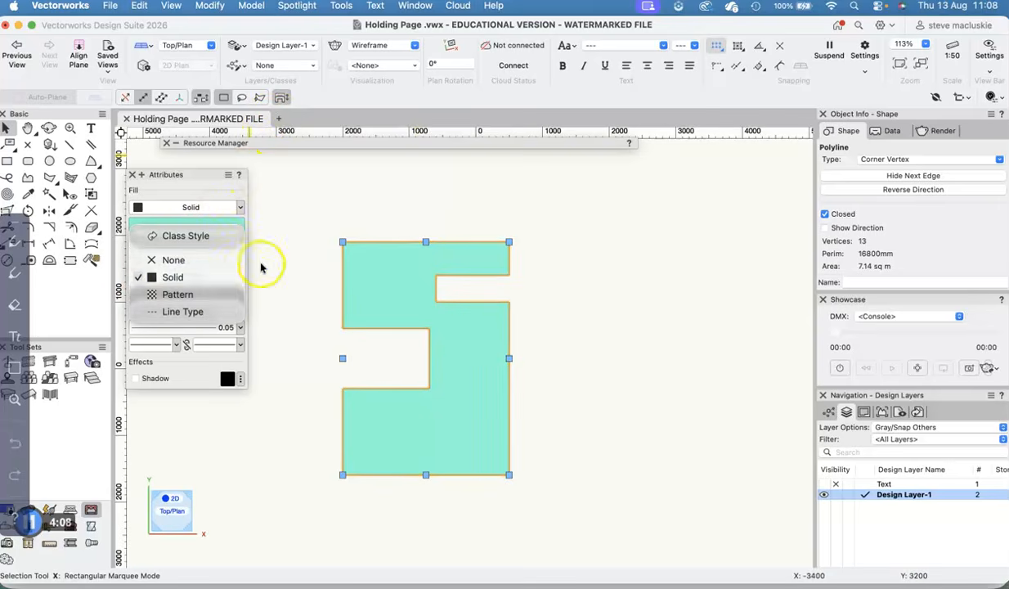
left_click(260, 263)
left_click(178, 294)
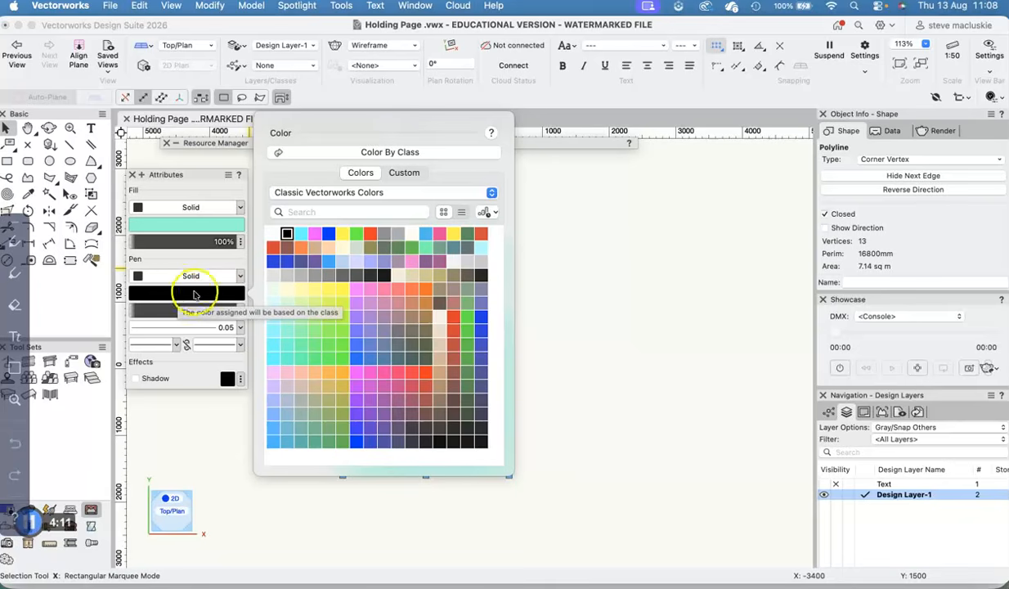
left_click(371, 235)
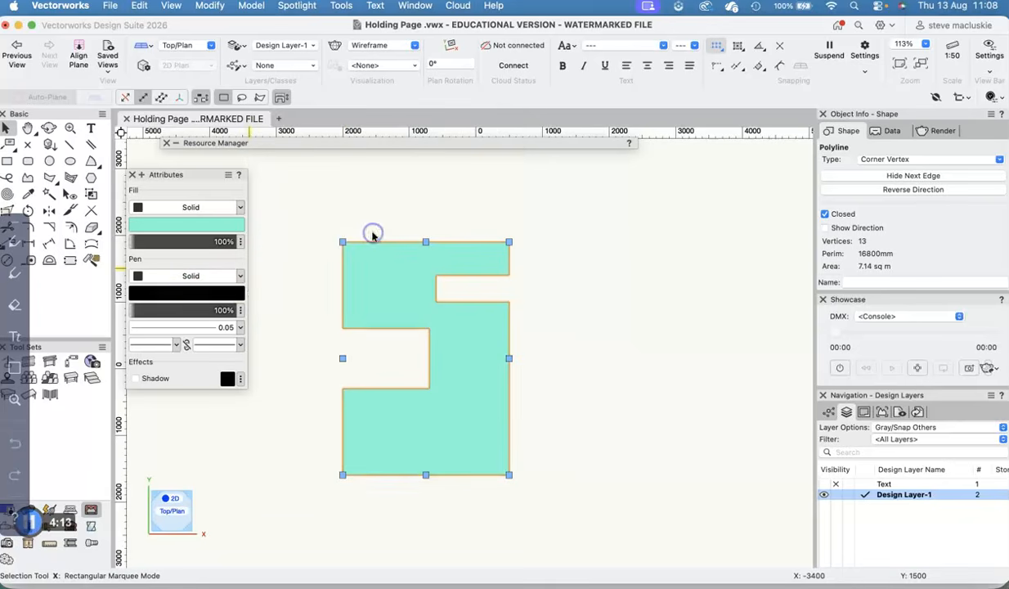
- Set the notched polyline's pen thickness to 1.40 and deselect the shape to check its outline
left_click(225, 327)
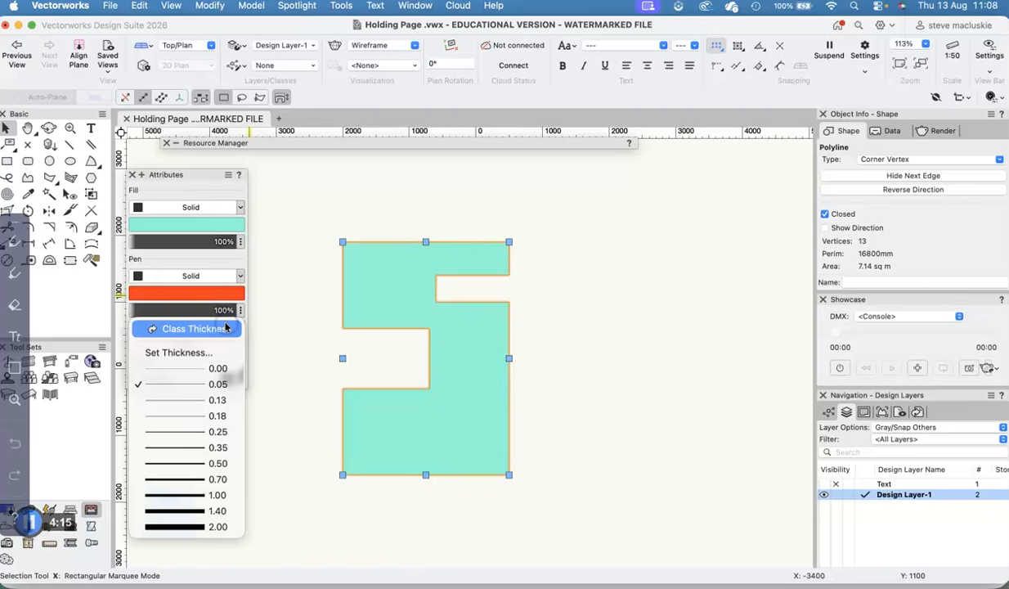
left_click(175, 510)
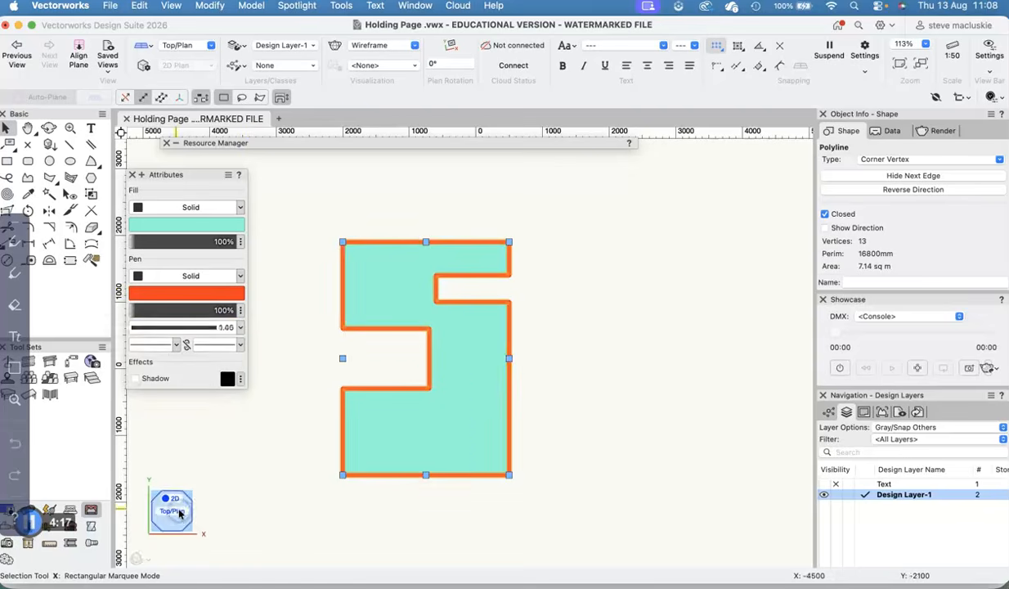
left_click(621, 296)
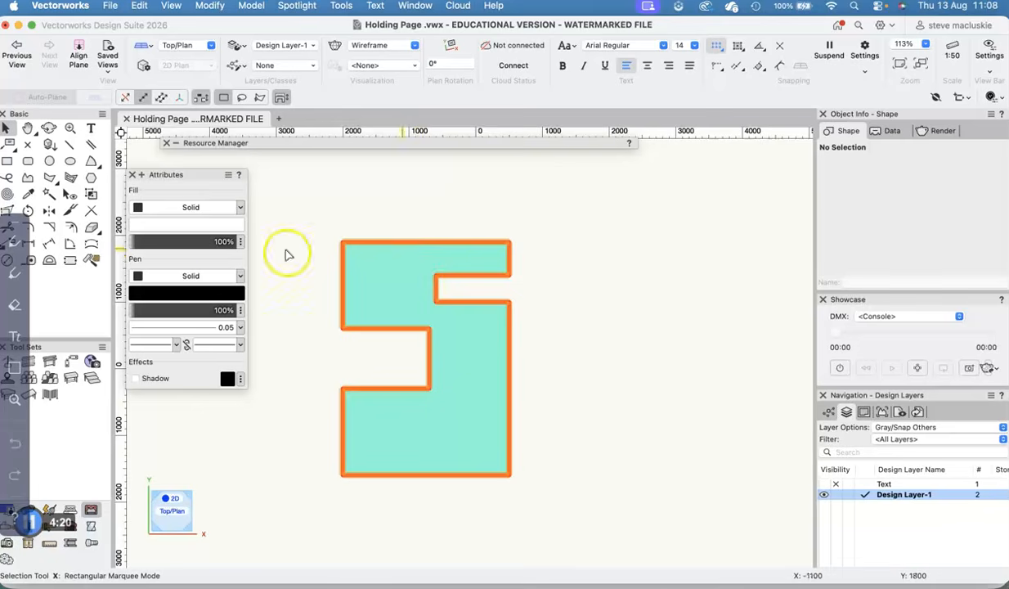
left_click(409, 257)
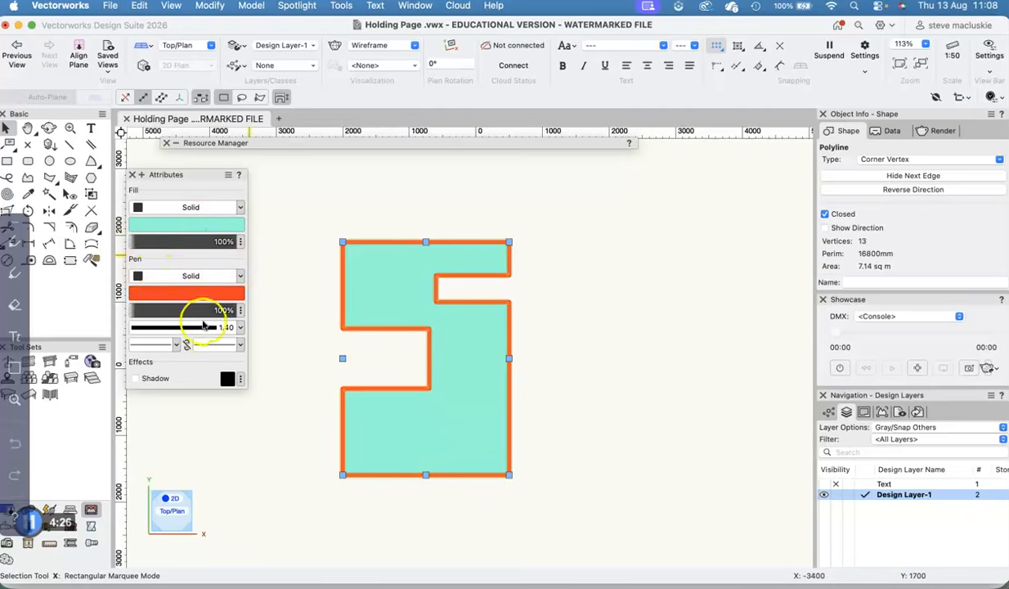
left_click(417, 176)
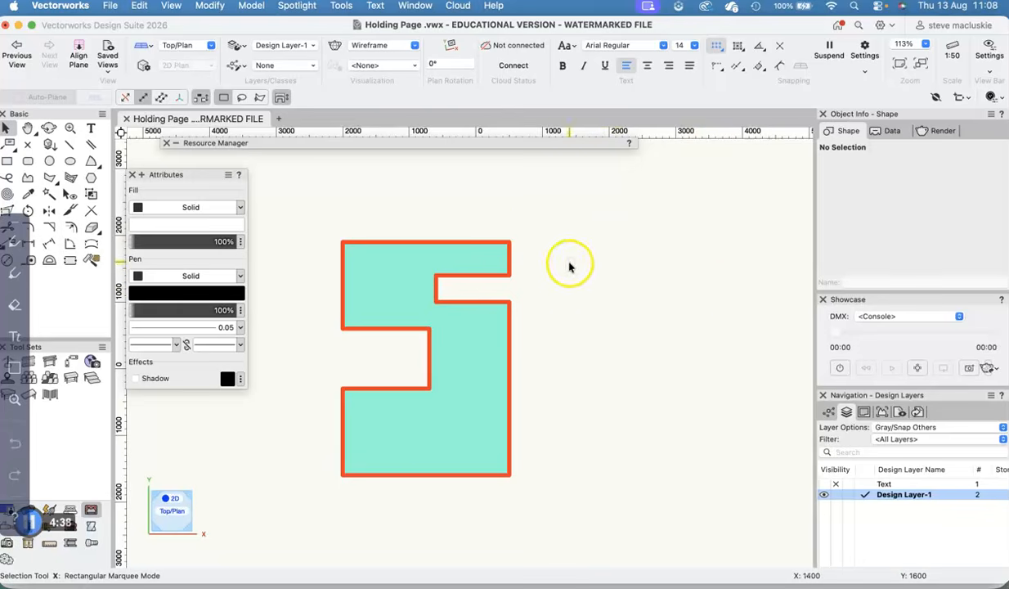
- Draw a circle by diameter, with a radius of about 1900 mm, beside the notched polyline
left_click(48, 161)
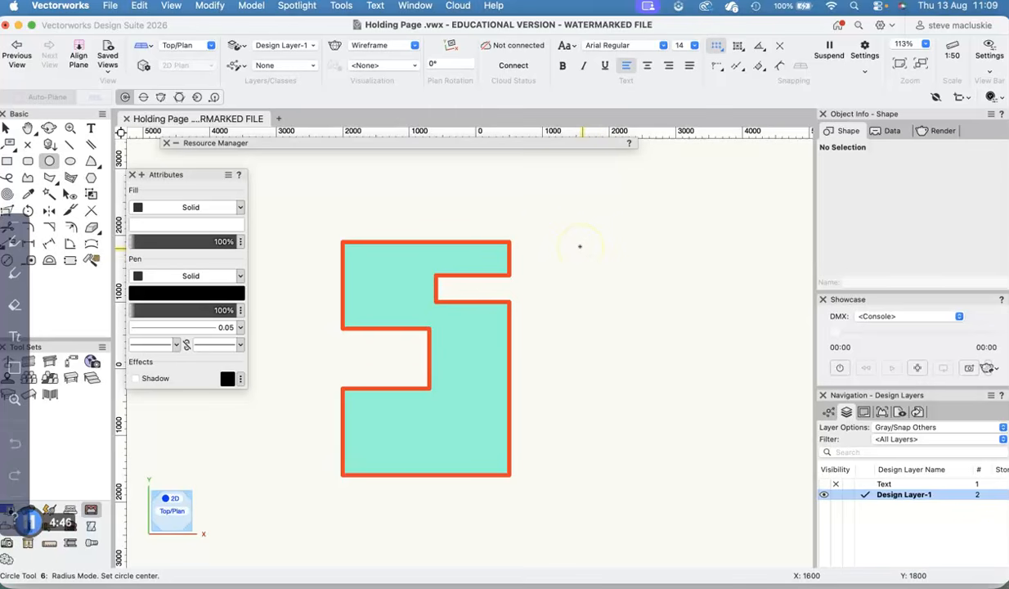
key("h")
left_click_drag(588, 239, 452, 238)
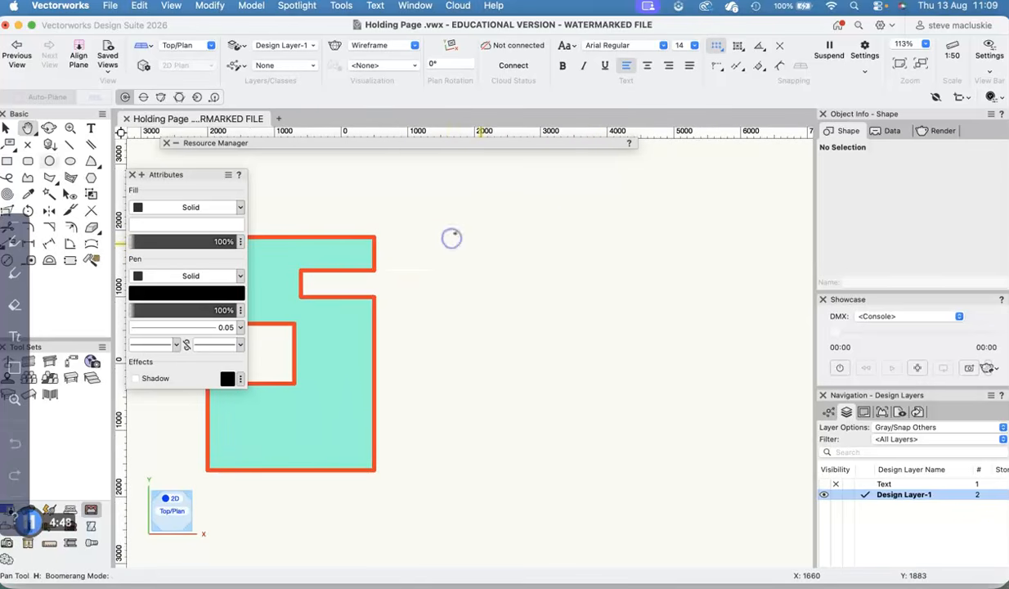
key("space")
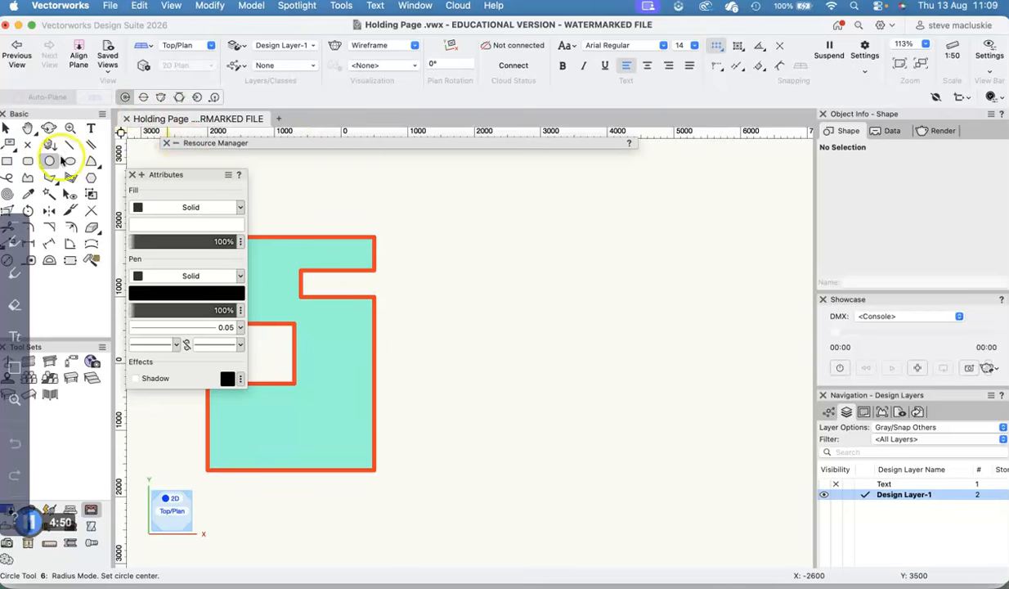
left_click(142, 98)
left_click(489, 237)
left_click(600, 463)
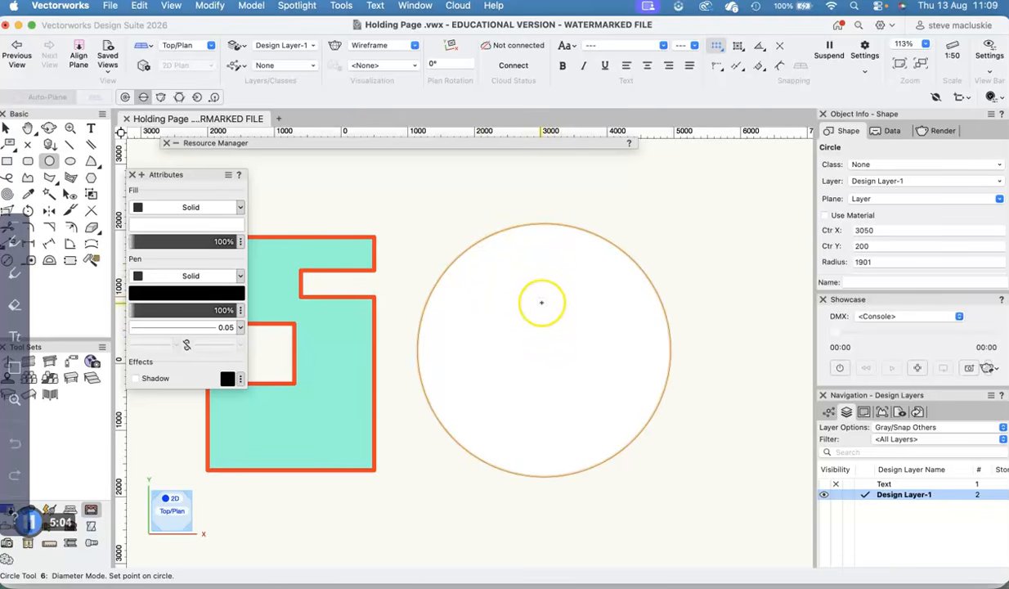
- Draw a smaller circle by diameter, about 960 mm in radius, inside the large circle and shift it slightly
left_click(509, 302)
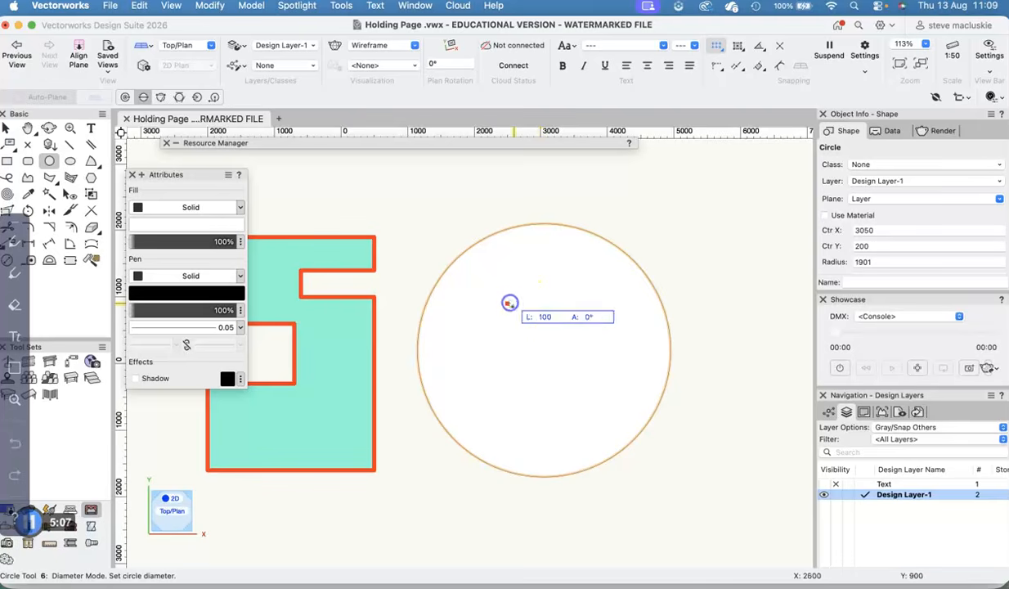
left_click(587, 404)
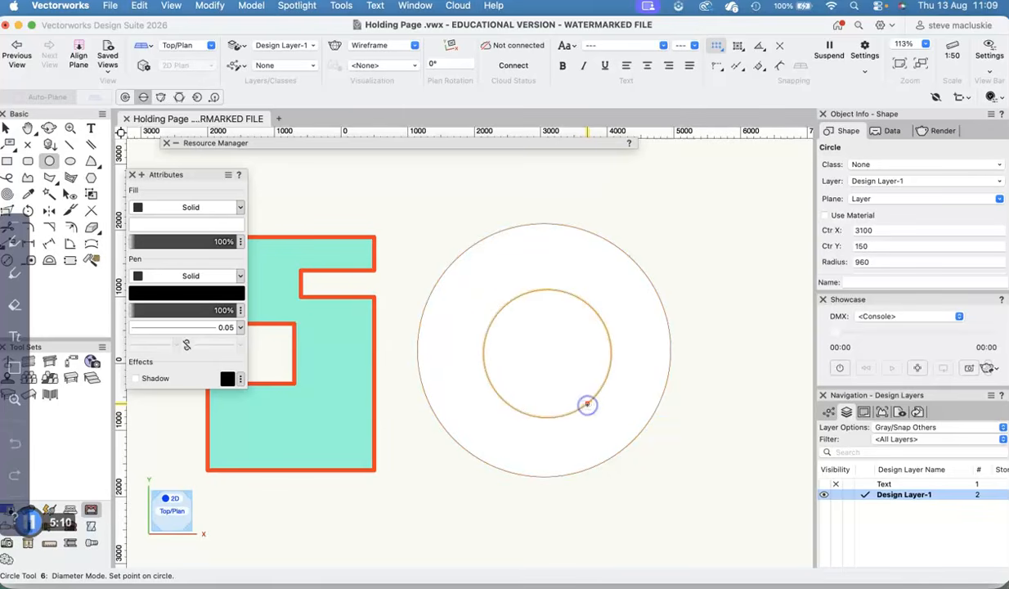
left_click(6, 129)
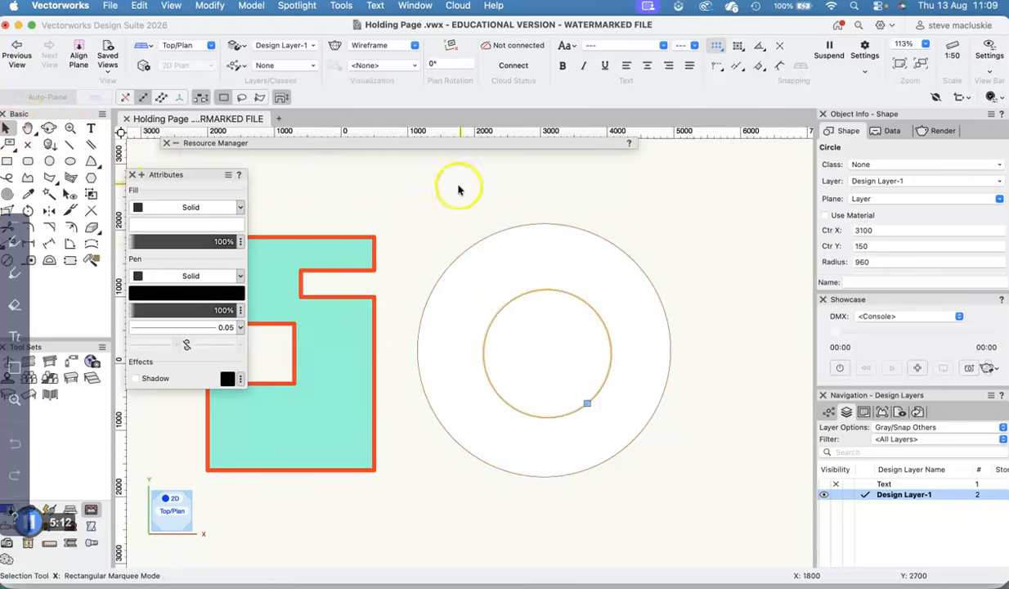
left_click(612, 182)
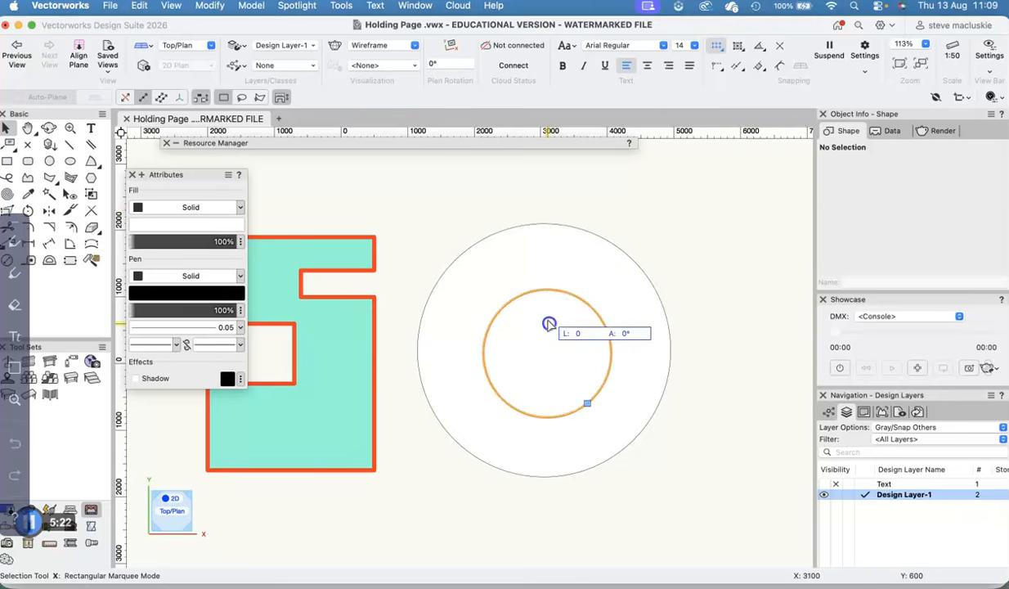
left_click_drag(549, 324, 540, 316)
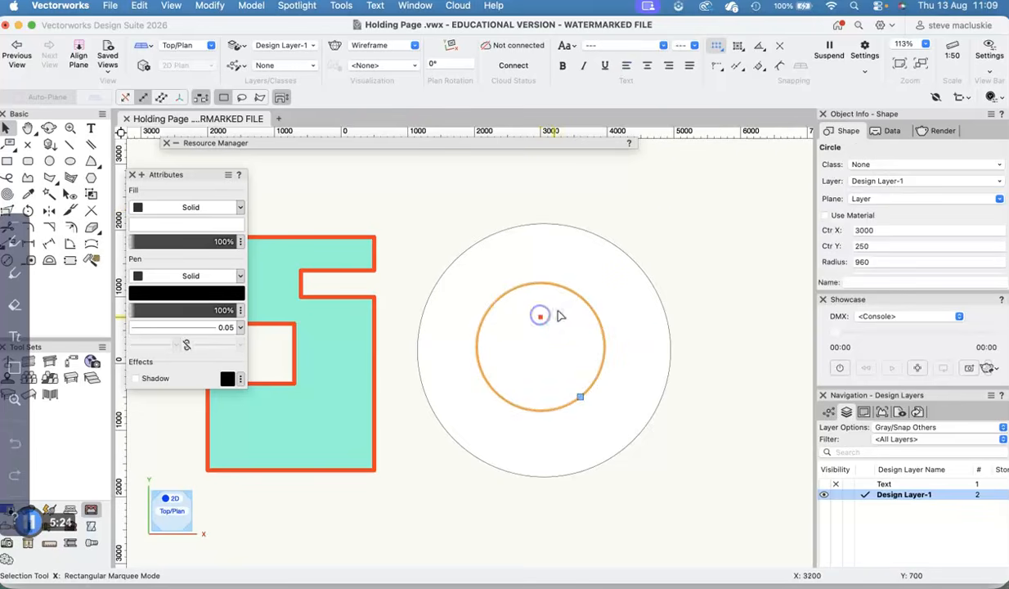
- Delete the small inner circle and the large outer circle
key("Delete")
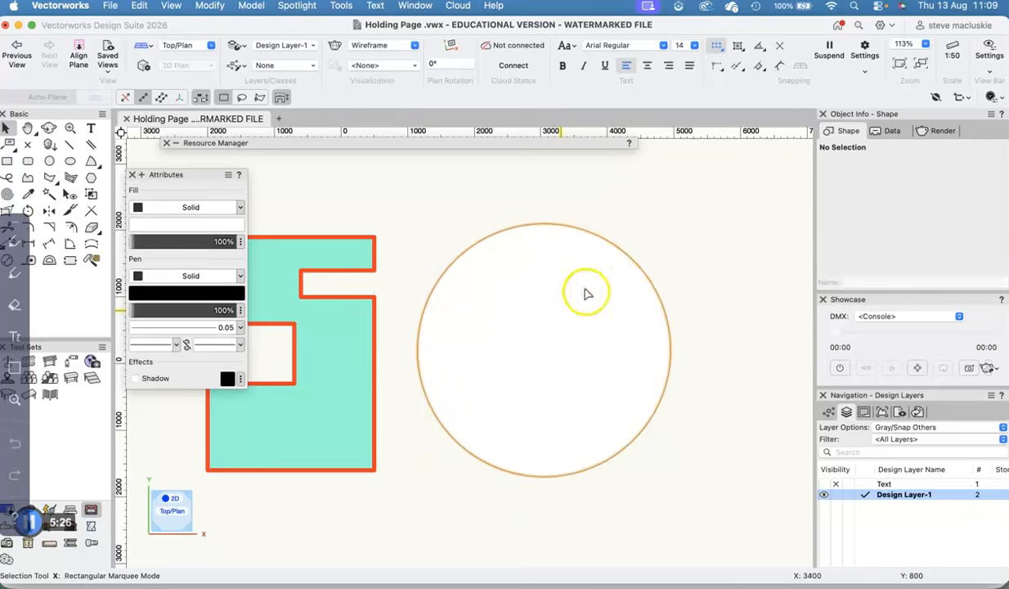
left_click(627, 254)
key("Delete")
- Draw a circle by diameter about 763 mm in radius, and a larger one about 2062 mm in radius around it
left_click(50, 161)
left_click(540, 299)
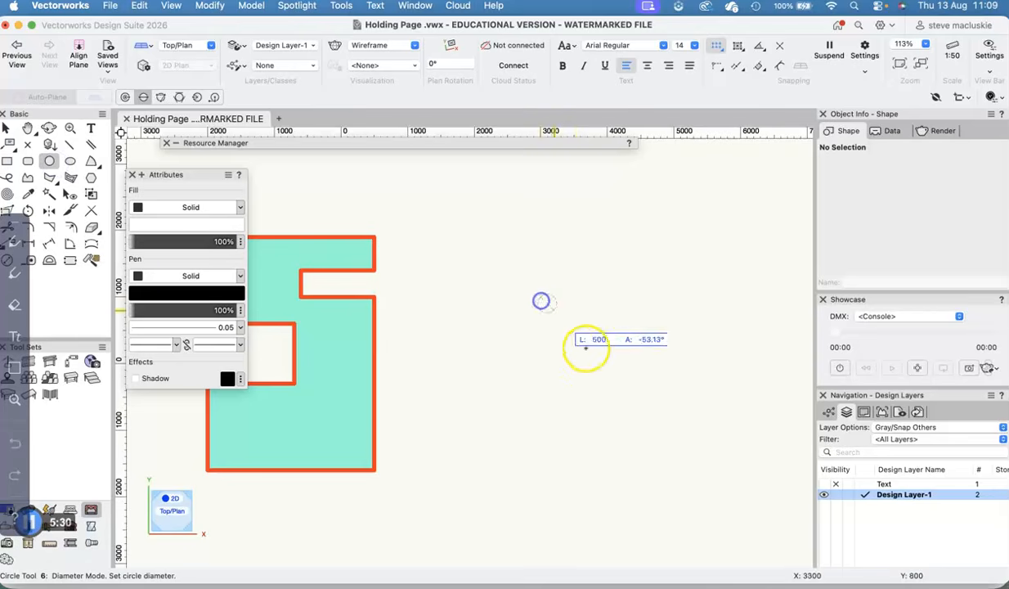
left_click(596, 382)
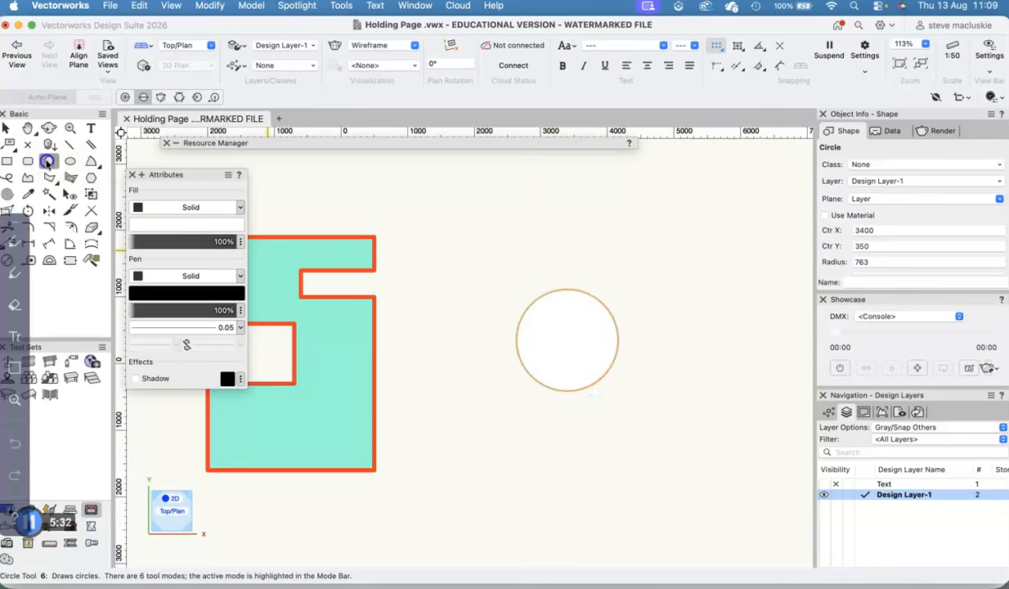
left_click(480, 240)
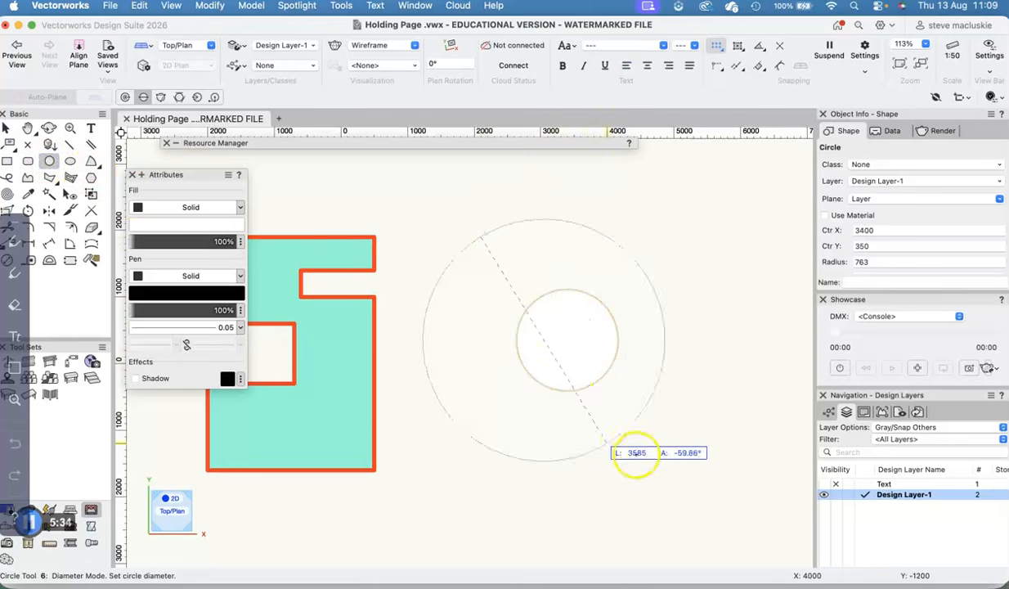
left_click(654, 449)
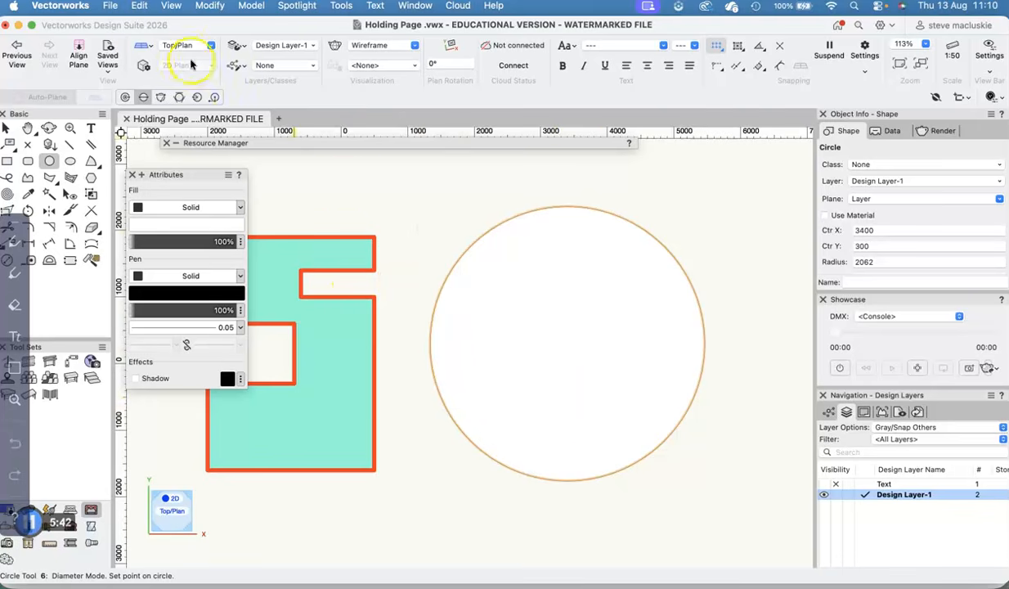
- Send the large circle to the back, behind the small circle, and clear the selection
left_click(207, 6)
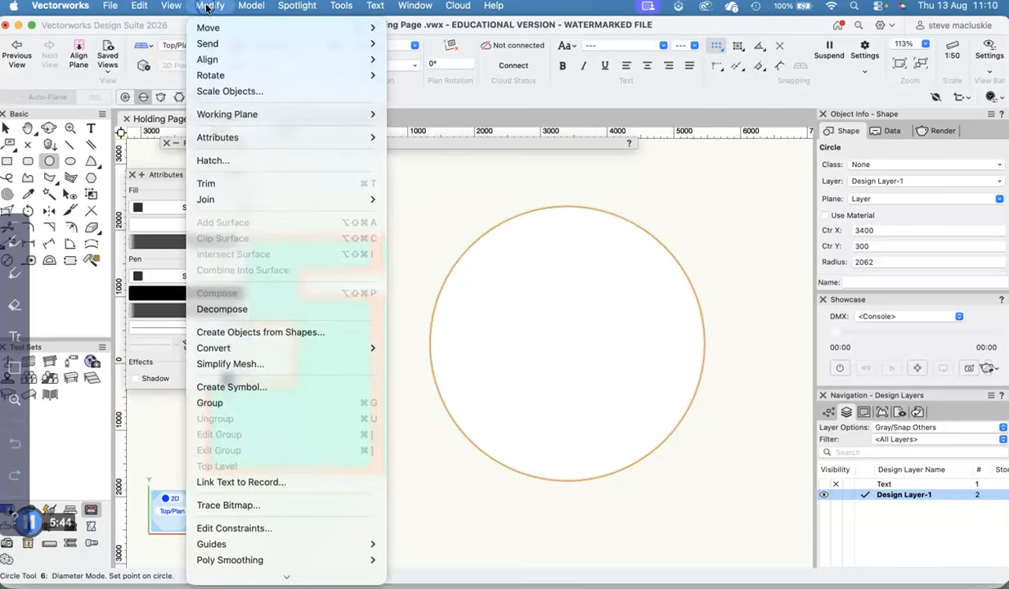
mouse_move(270, 43)
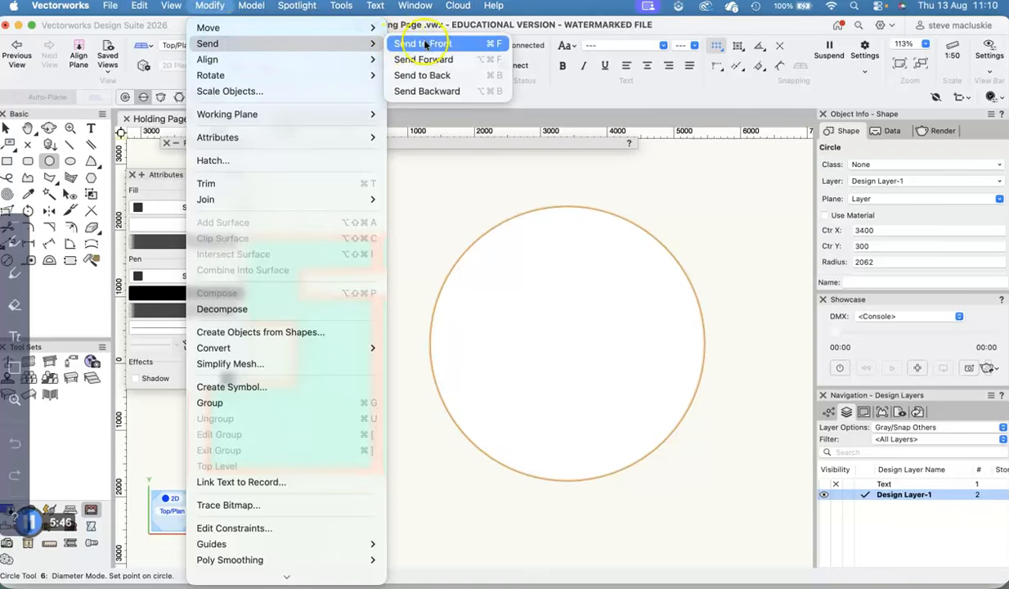
left_click(440, 77)
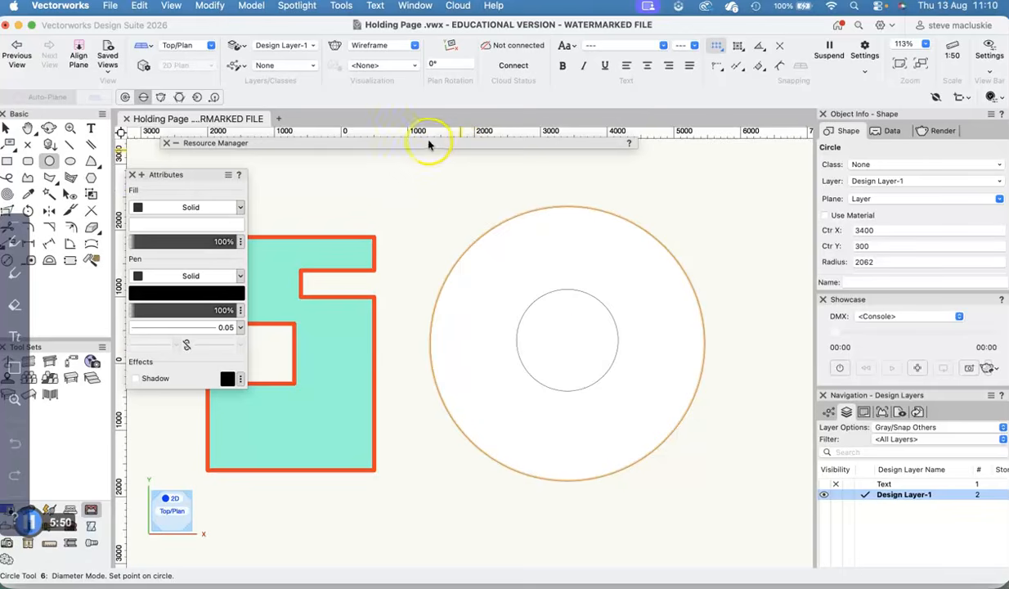
left_click(6, 129)
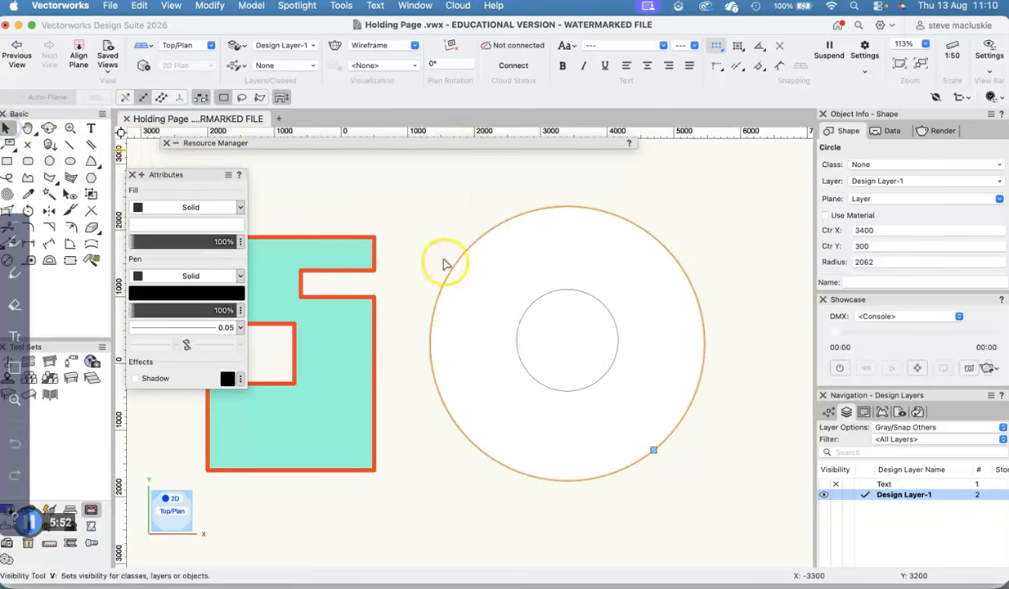
left_click(460, 202)
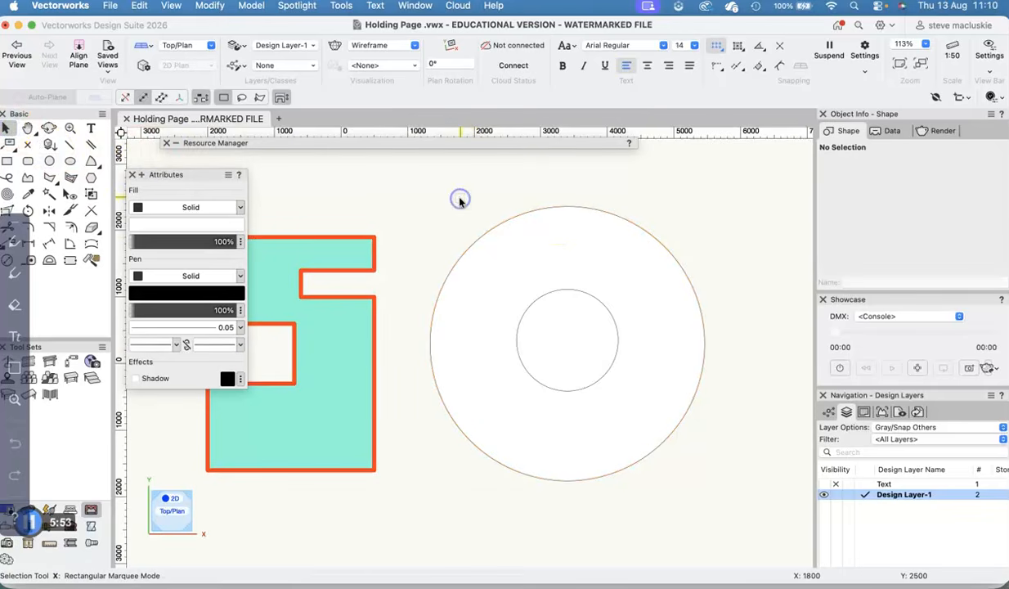
- Select both circles and use Clip Surface to cut the small circle out of the large one
left_click(509, 218)
left_click(582, 292, "shift")
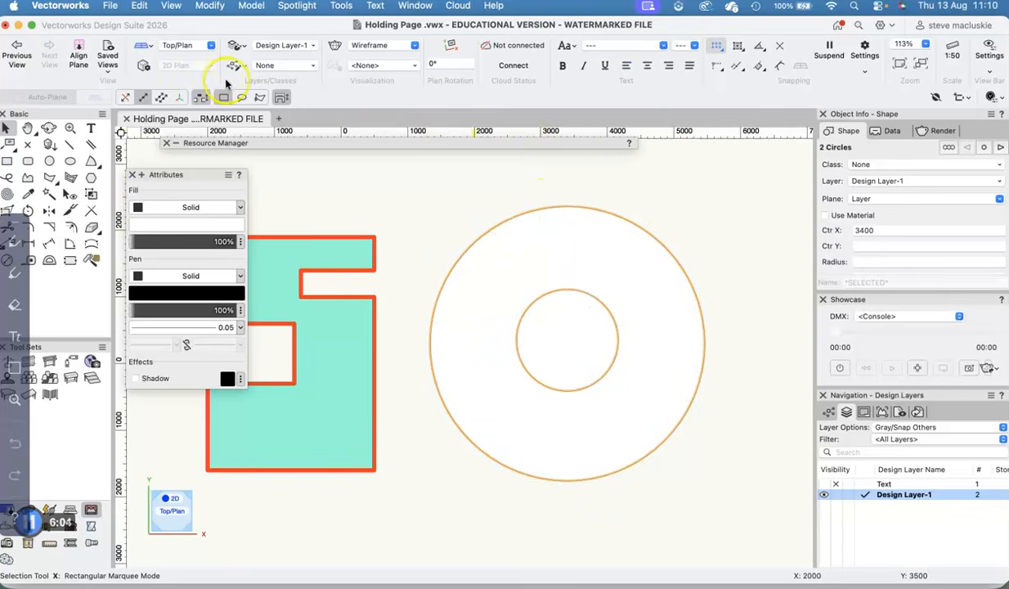
left_click(207, 5)
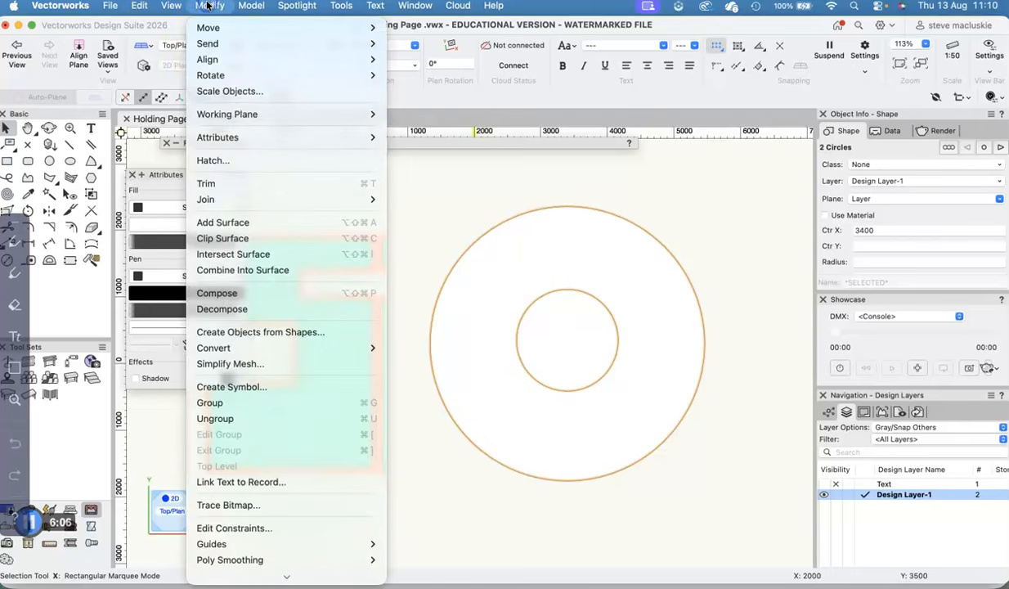
left_click(233, 238)
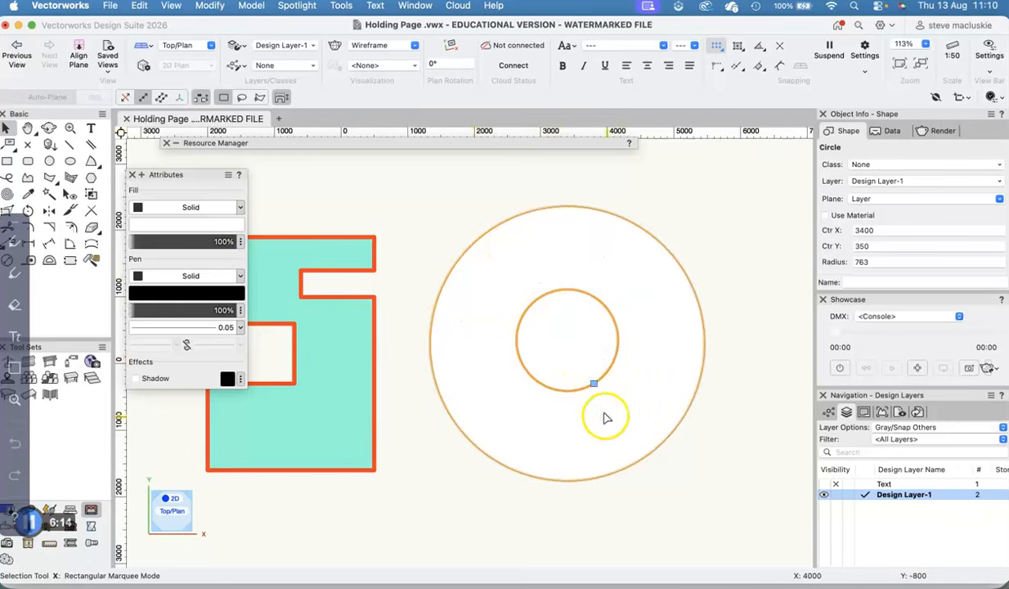
- Move the leftover small circle out of the ring to below the notched polyline and delete it
scroll(626, 315, "down", 2)
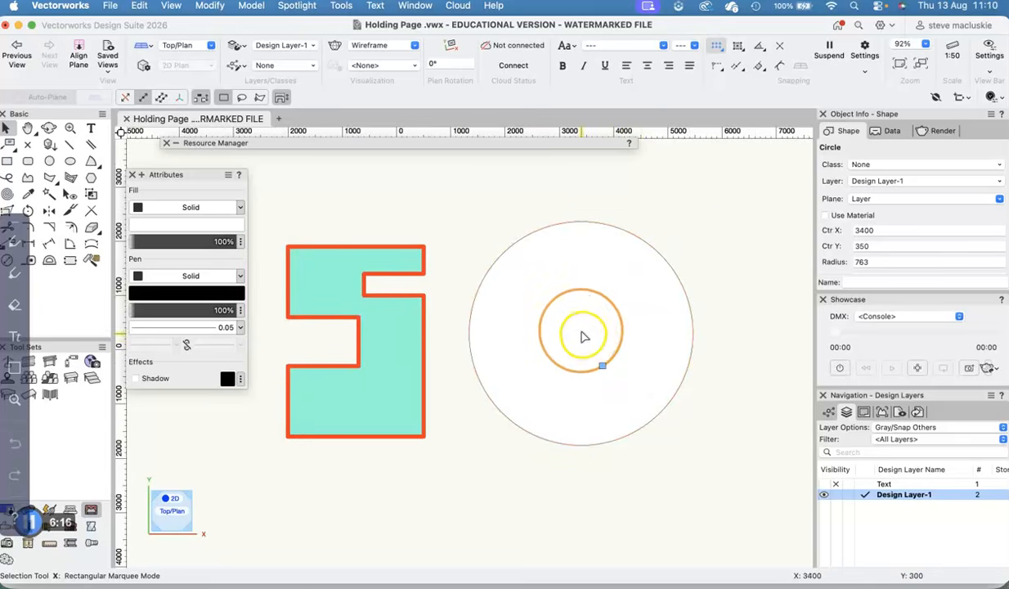
left_click(720, 223)
left_click_drag(566, 326, 441, 473, "alt")
scroll(445, 470, "up", 1)
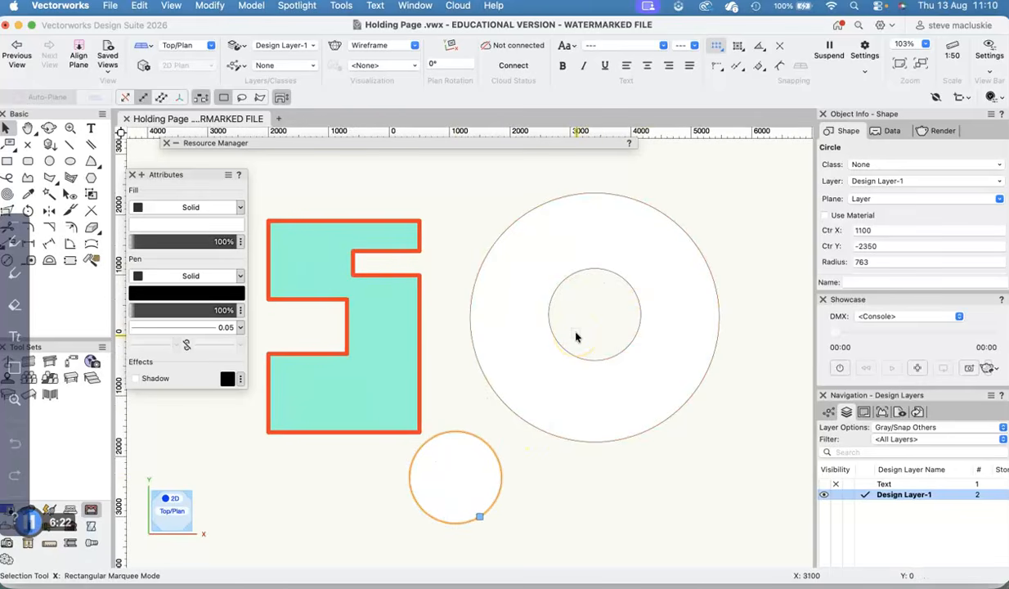
key("Delete")
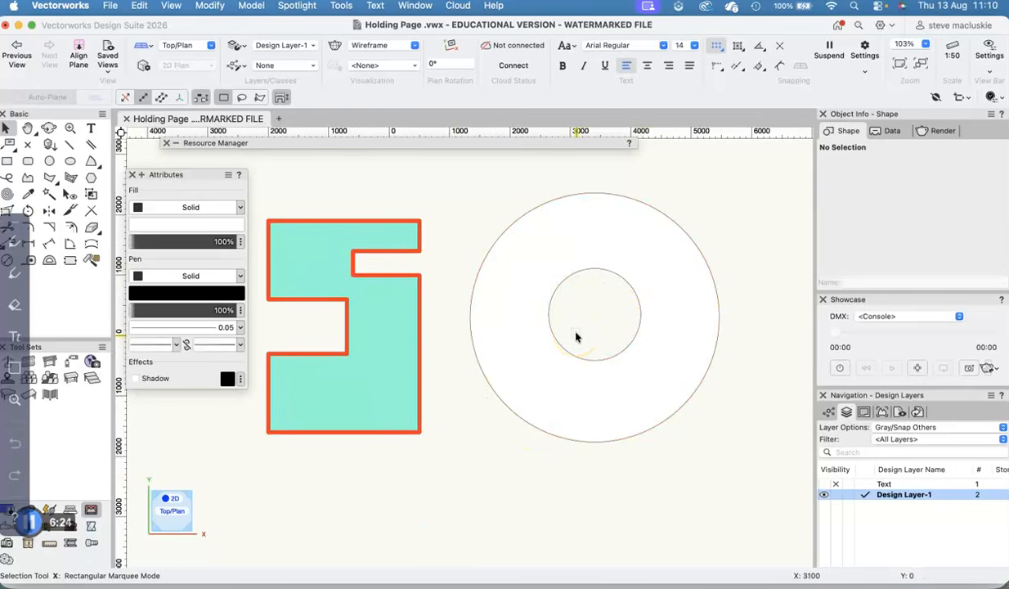
- Set the clipped ring's solid fill color to light yellow
left_click(594, 212)
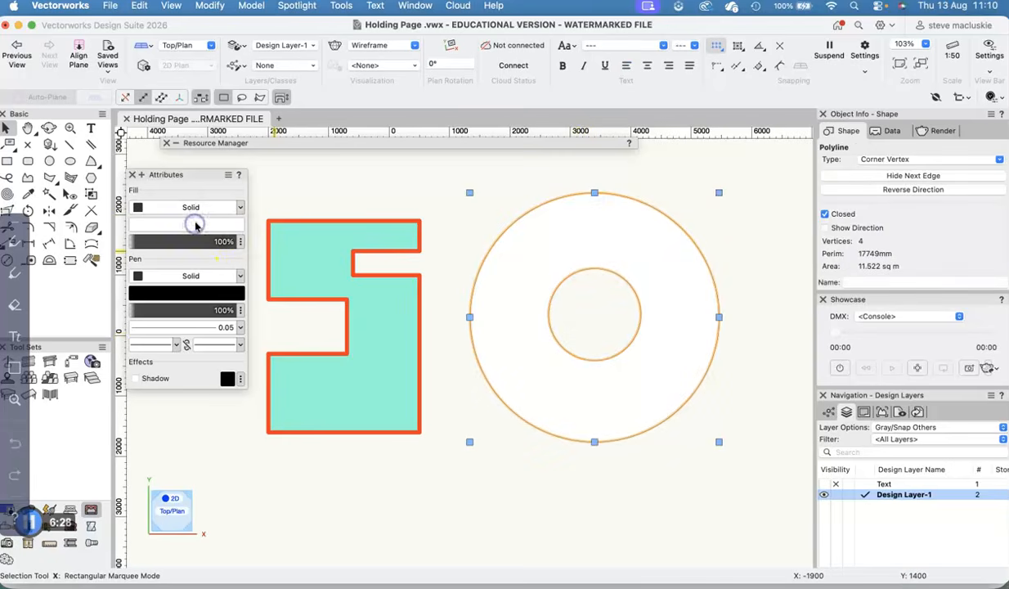
left_click(196, 225)
left_click(332, 224)
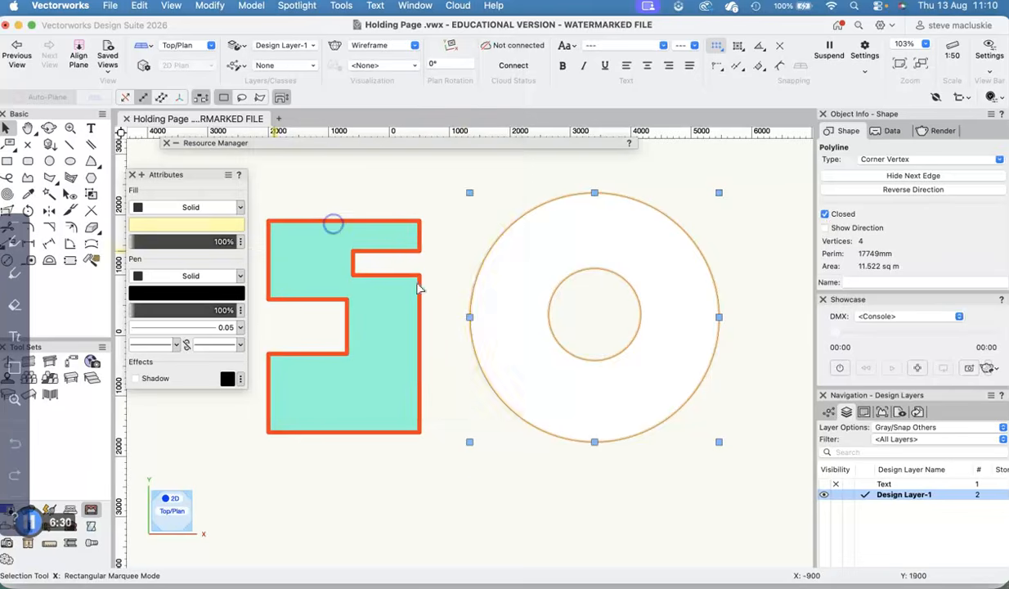
- Set the yellow ring's pen color to blue from the Classic Vectorworks Colors and clear the selection
left_click(475, 463)
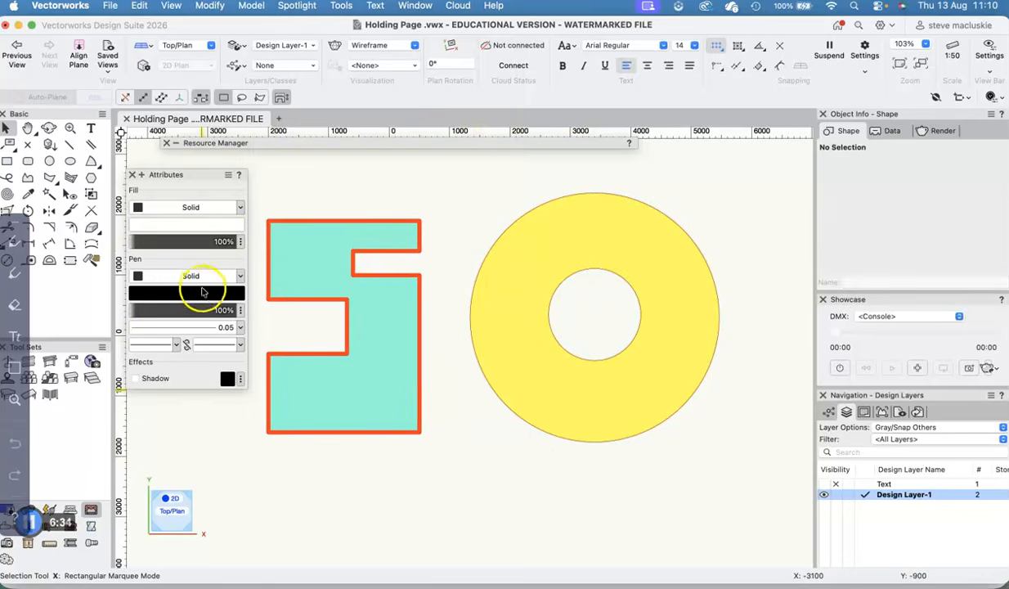
left_click(495, 260)
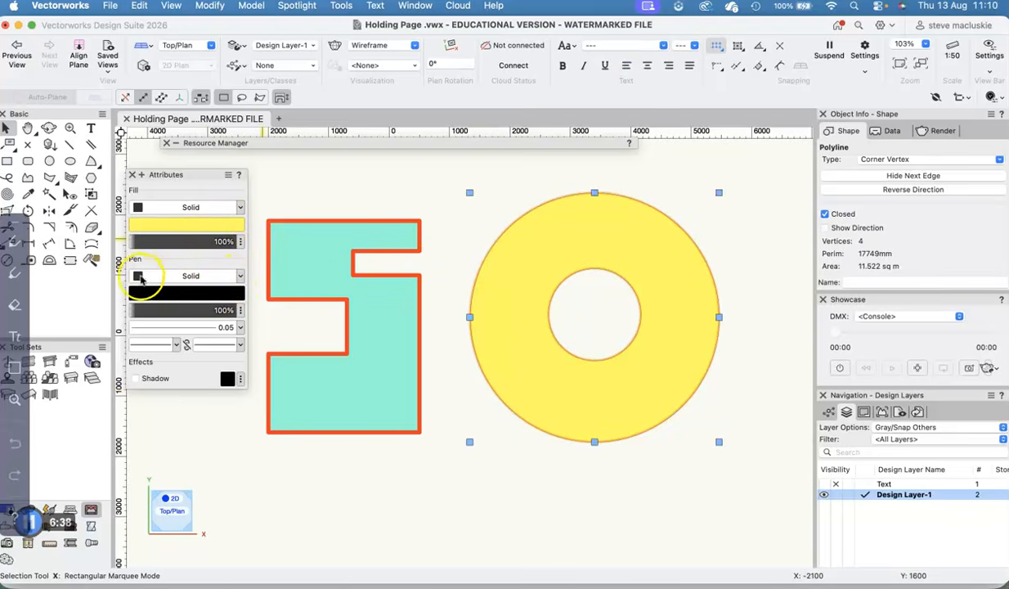
left_click(187, 296)
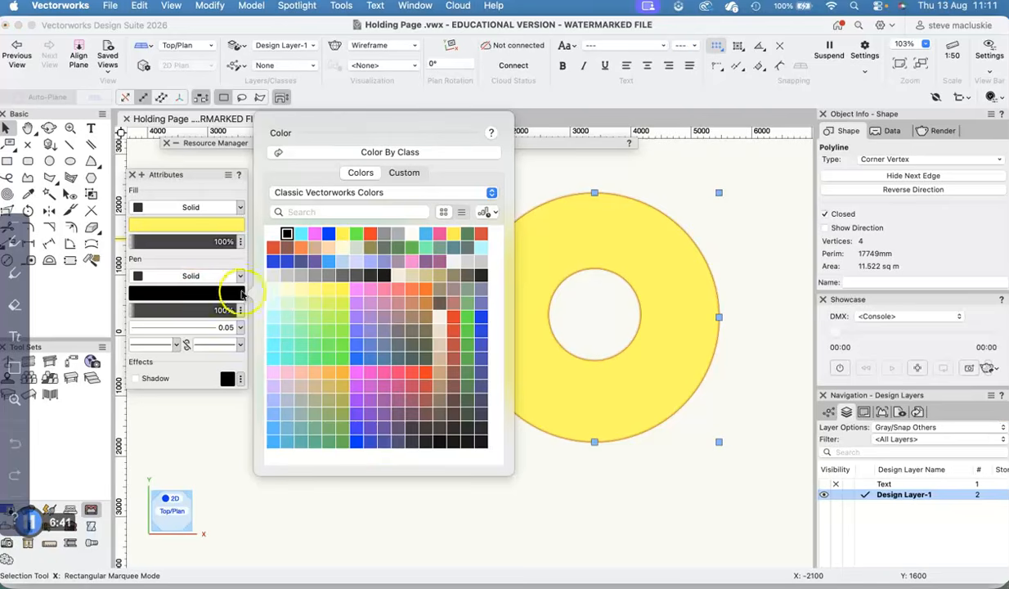
left_click(330, 237)
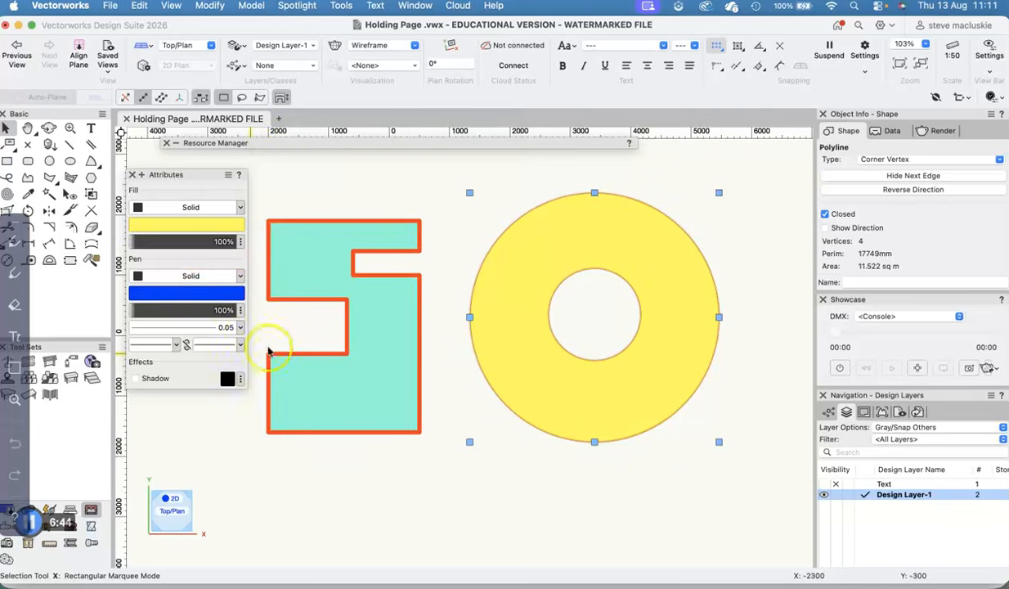
left_click(526, 484)
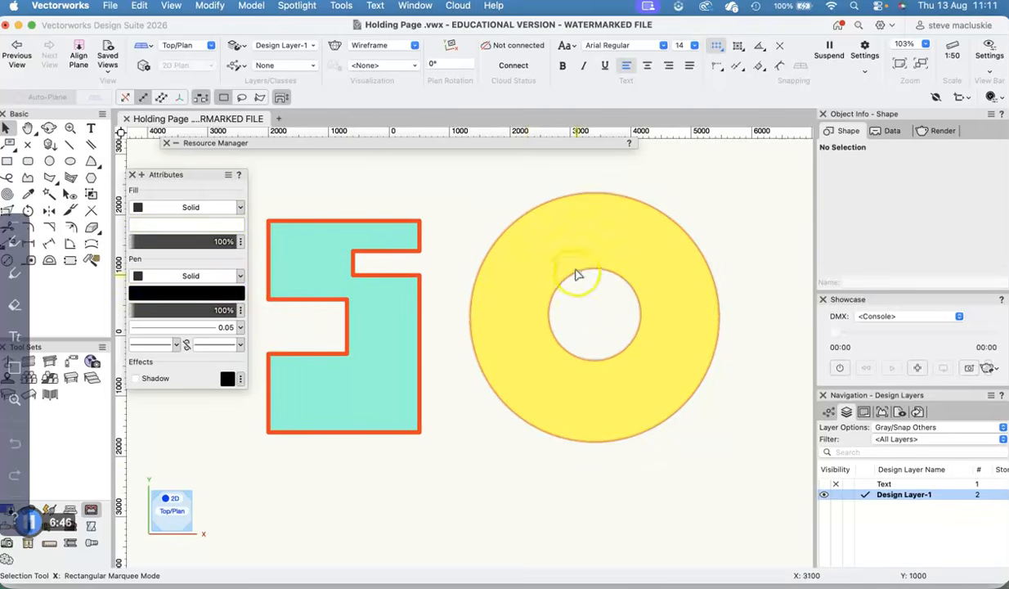
- Set the yellow ring's line thickness to 0.70 and clear the selection
left_click(533, 268)
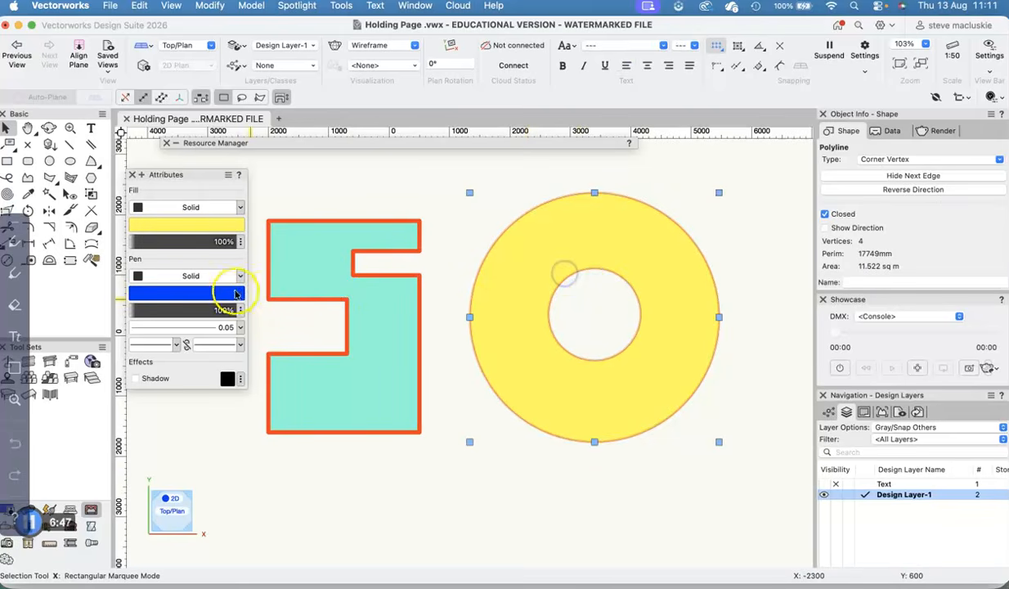
left_click(215, 329)
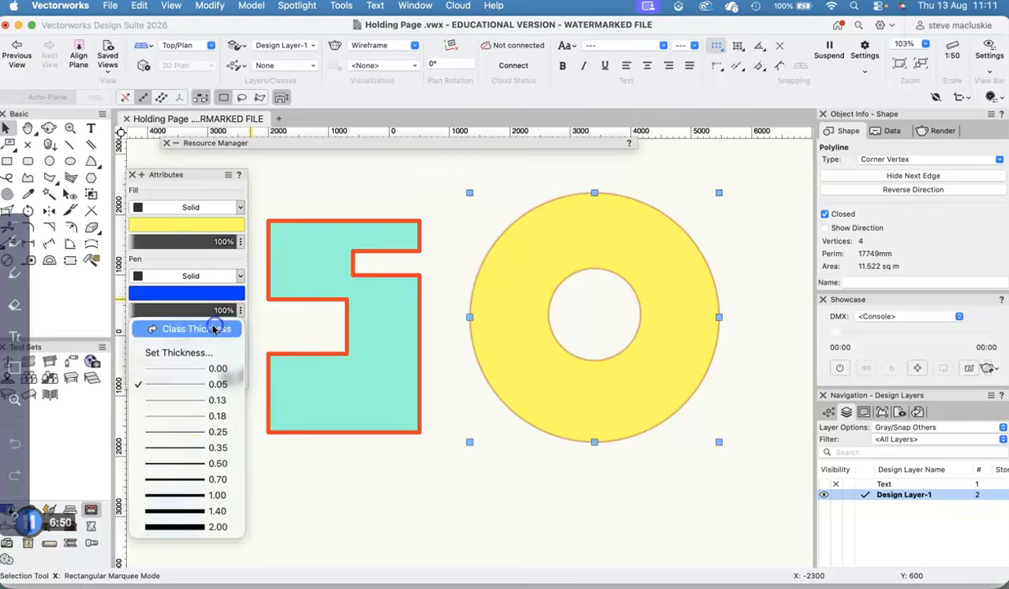
left_click(185, 473)
left_click(572, 489)
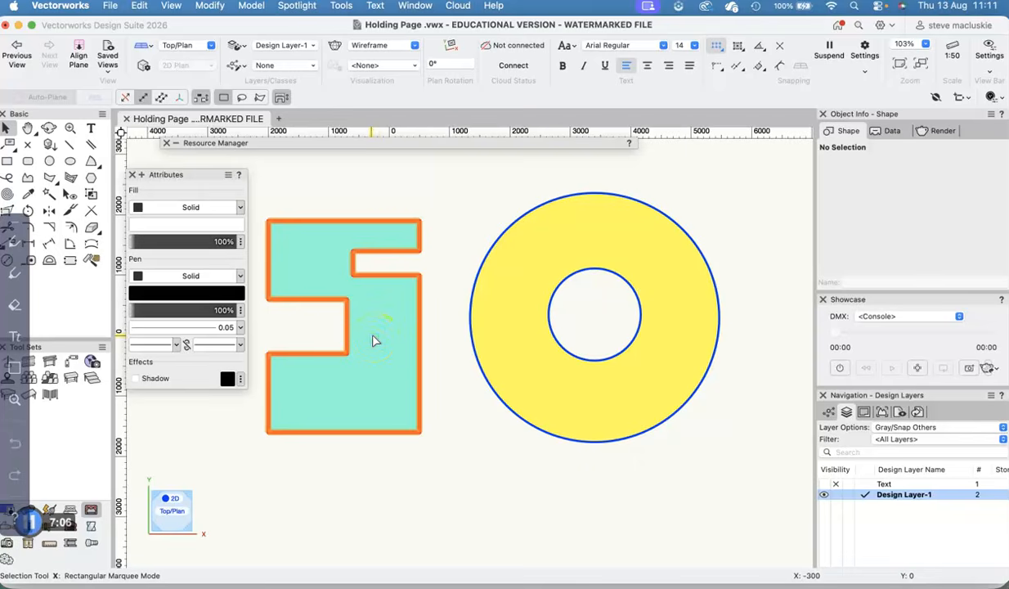
- Draw a rectangle about 2400 wide below and right of the ring, and a second about 1000 by 1700 overlapping its upper edge
left_click(28, 178)
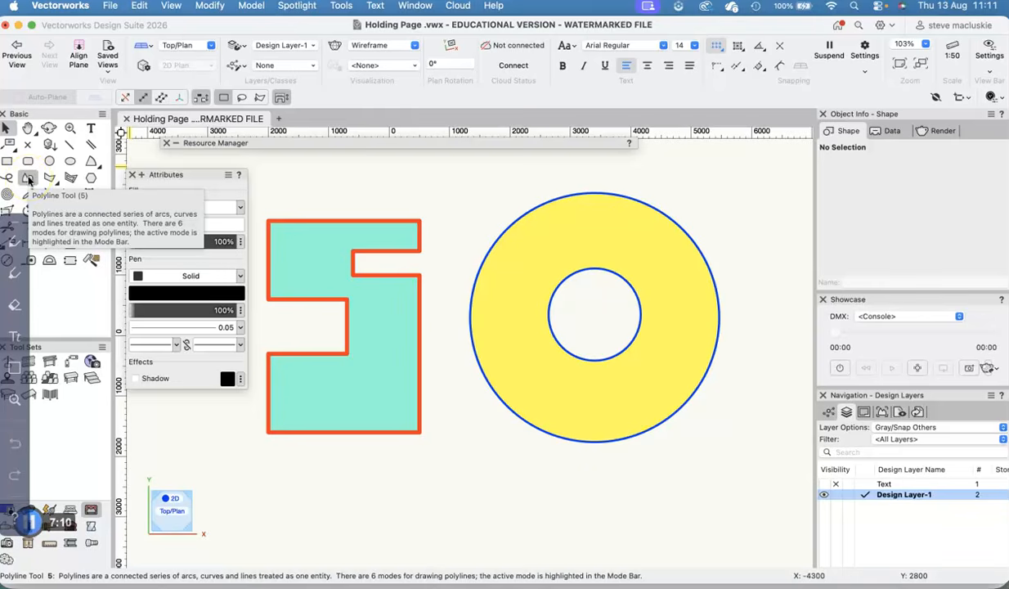
left_click(28, 161)
scroll(449, 312, "down", 2)
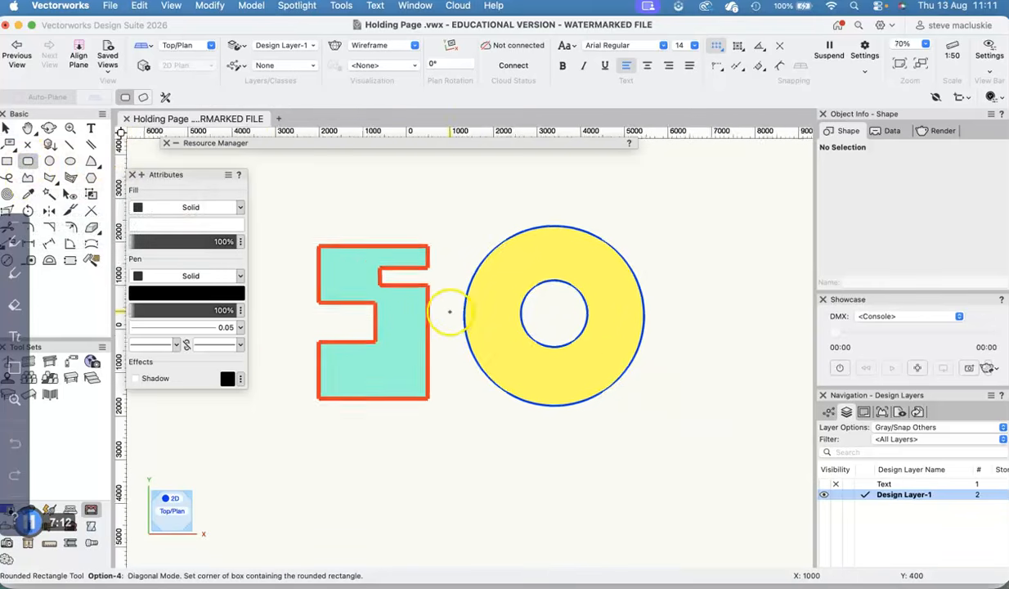
scroll(449, 312, "down", 1)
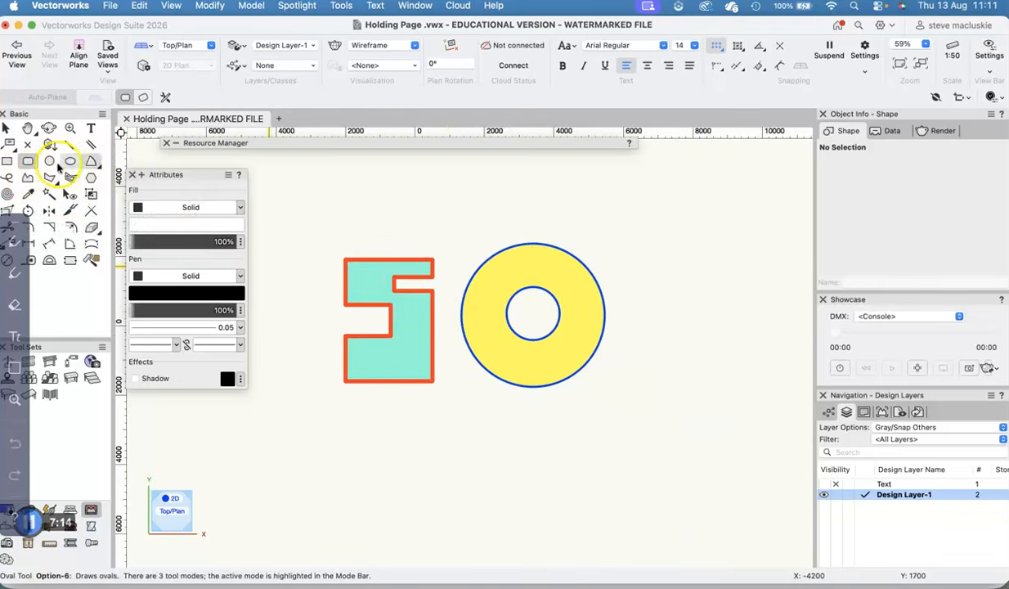
left_click(8, 162)
mouse_move(644, 394)
left_mouse_down()
mouse_move(725, 472)
mouse_move(726, 489)
left_mouse_up()
mouse_move(672, 357)
left_mouse_down()
mouse_move(708, 381)
mouse_move(708, 415)
left_mouse_up()
- Select both overlapping rectangles, merge them with Add Surface, and undo the merge
left_click(15, 128)
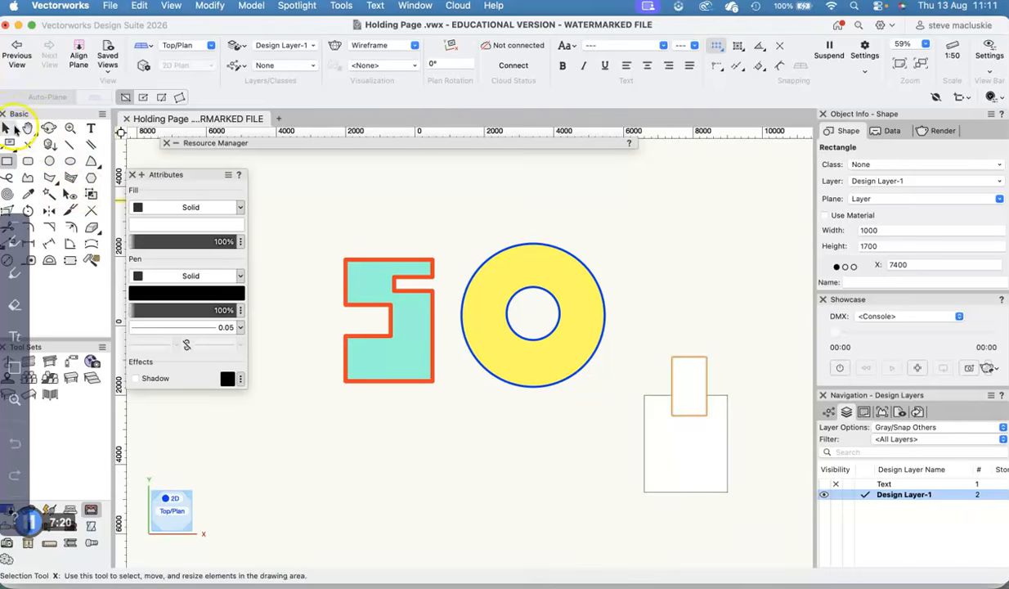
left_click(8, 128)
left_click(650, 304)
left_click_drag(627, 314, 751, 501)
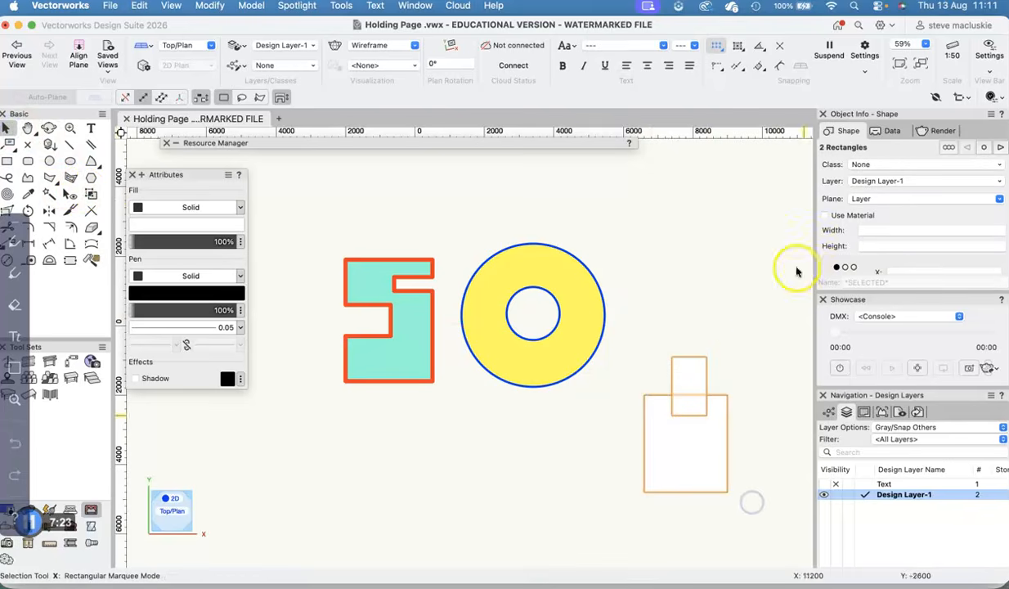
left_click(206, 7)
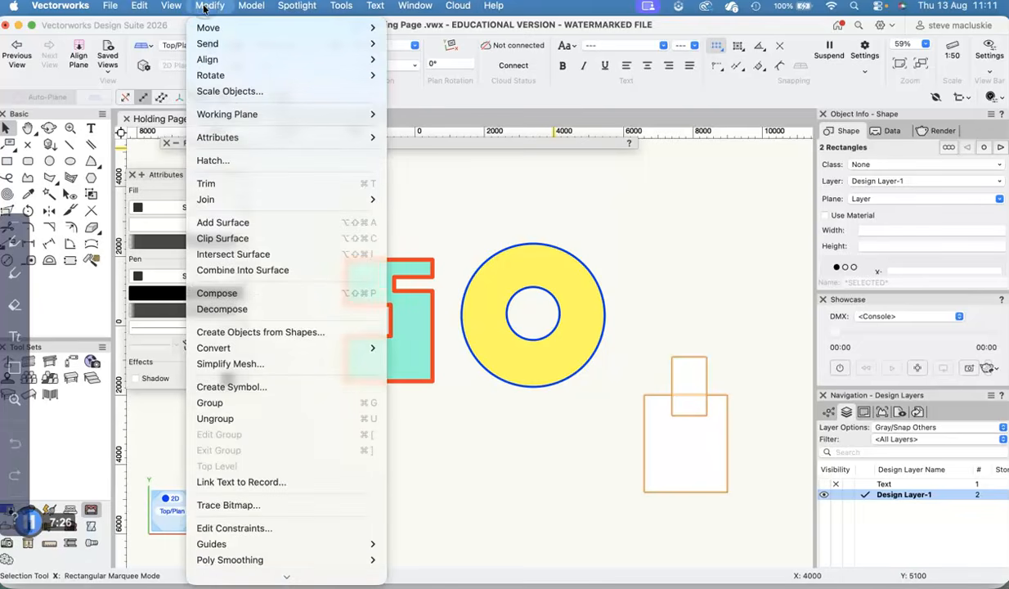
left_click(233, 221)
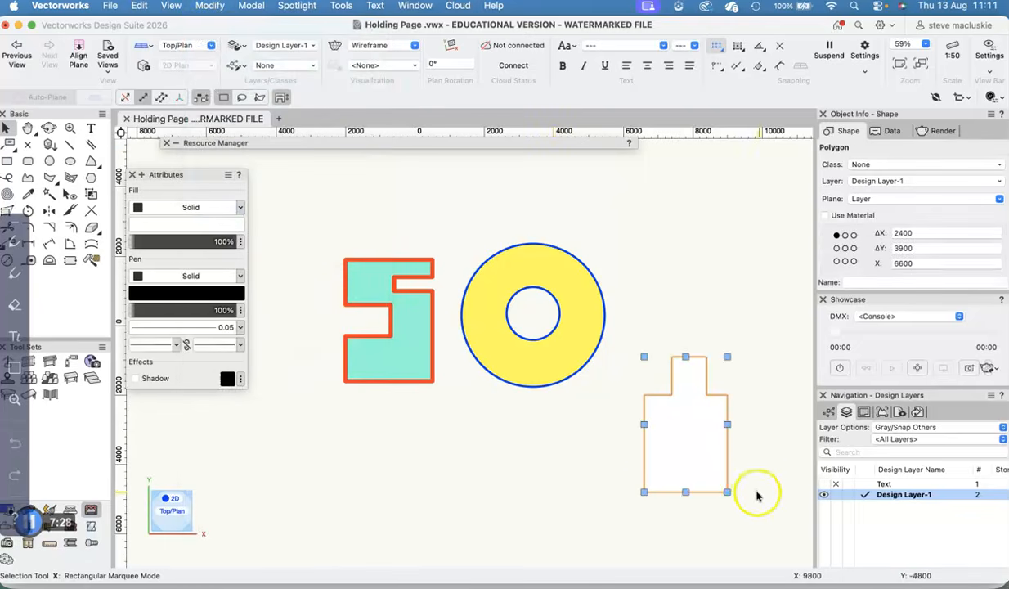
left_click(581, 499)
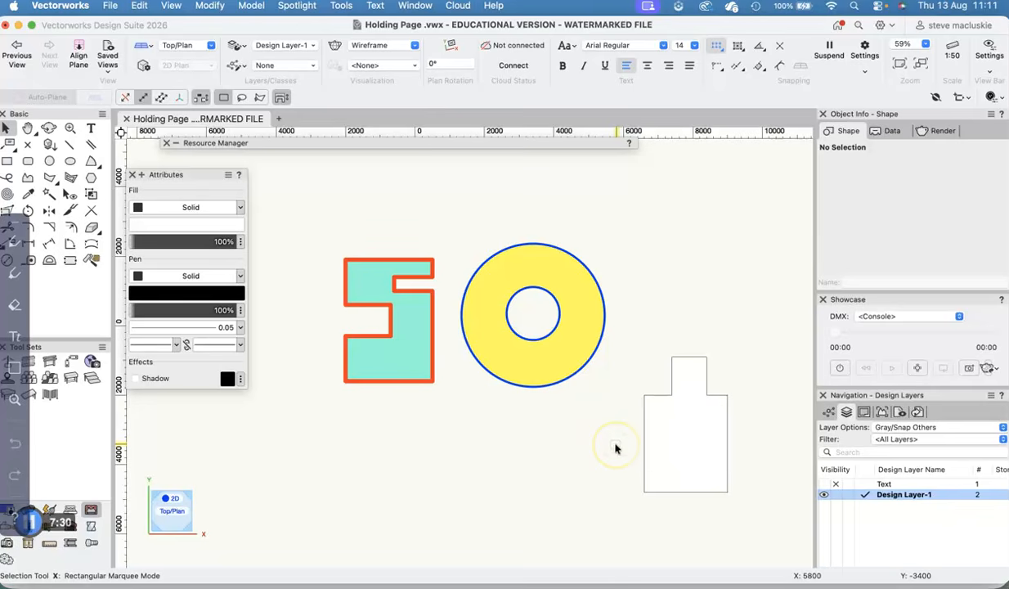
key("super+z")
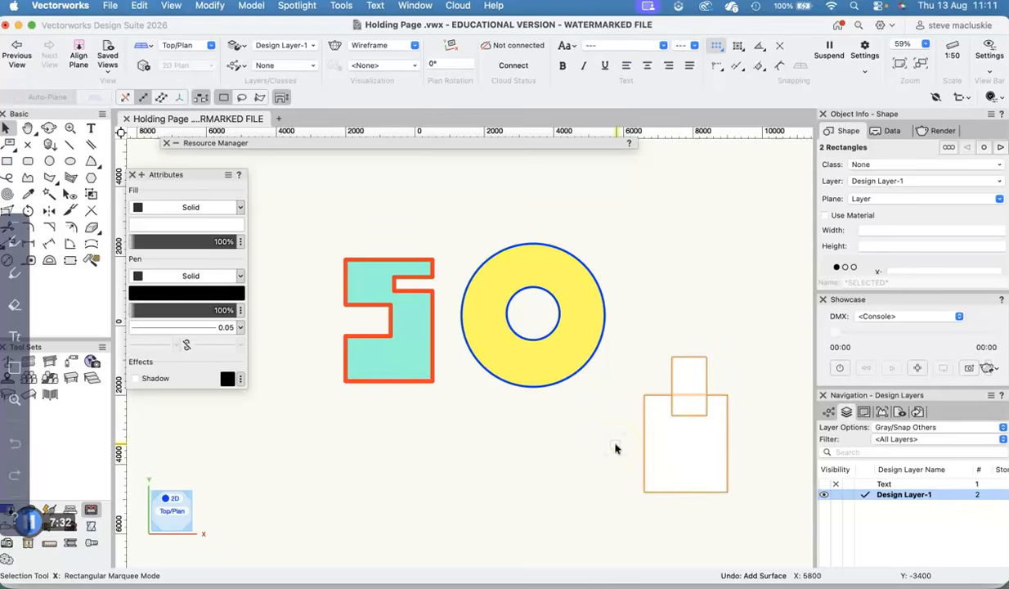
- Cut the small rectangle out of the large one with Clip Surface, then move the leftover small rectangle clear and delete it
left_click(207, 6)
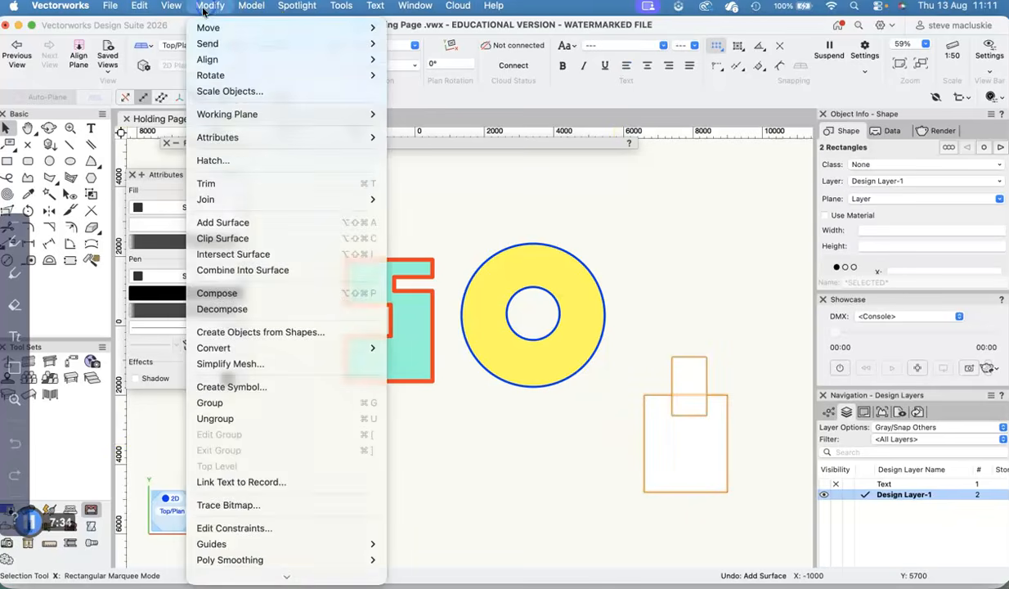
left_click(222, 238)
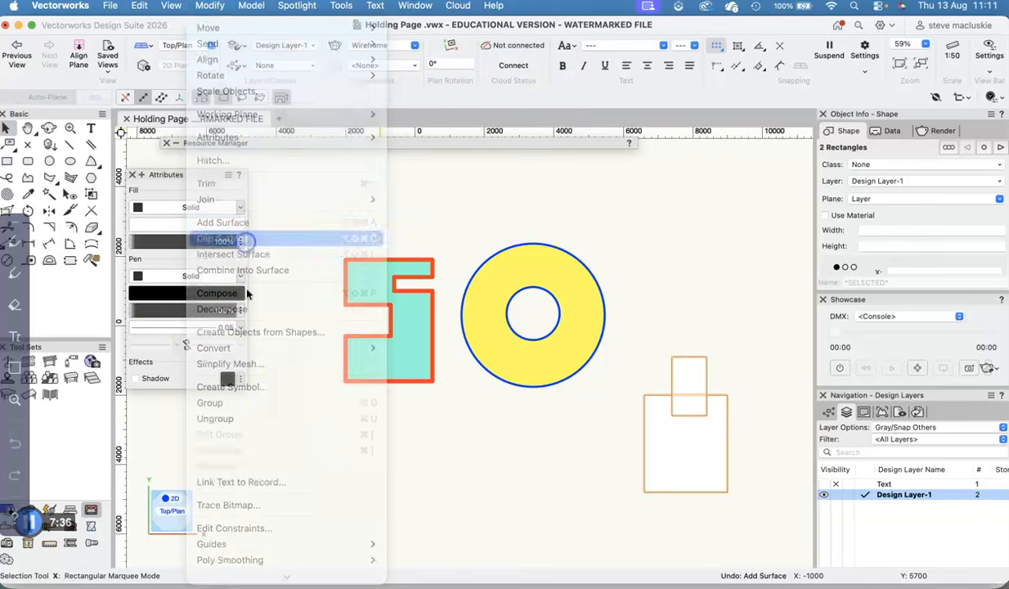
left_click_drag(694, 380, 685, 307)
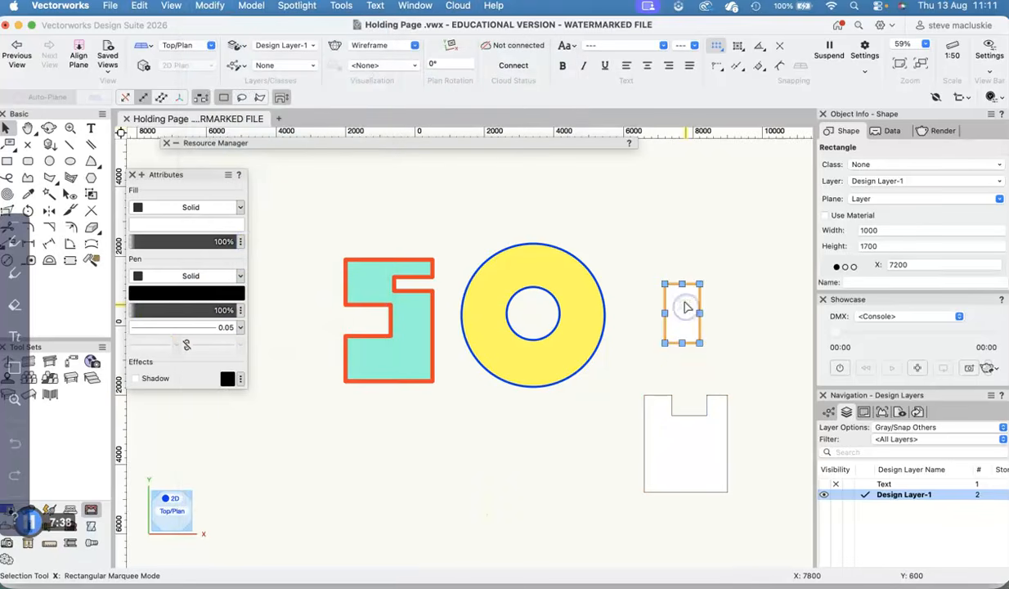
key("Delete")
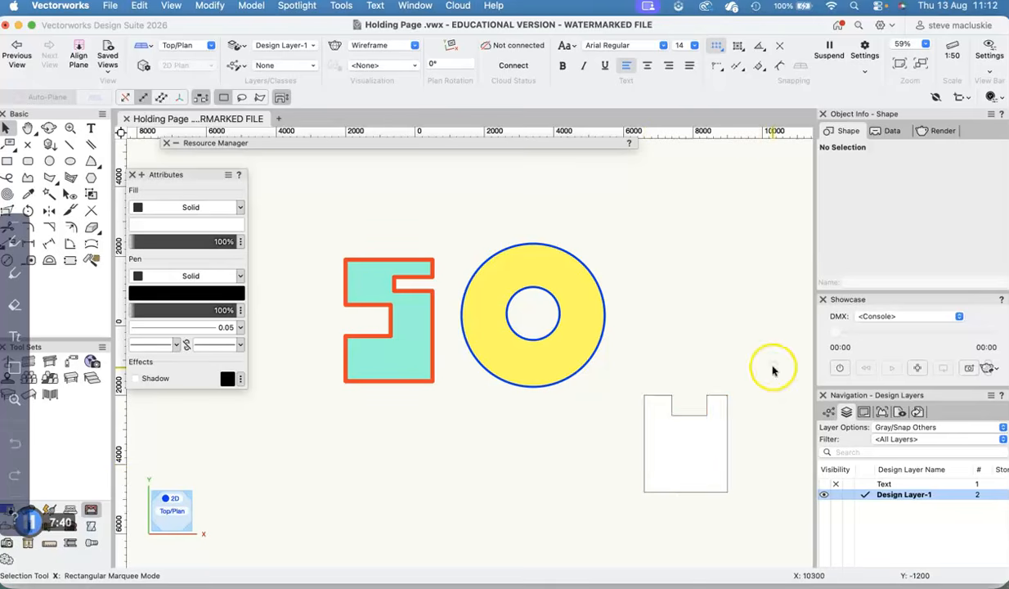